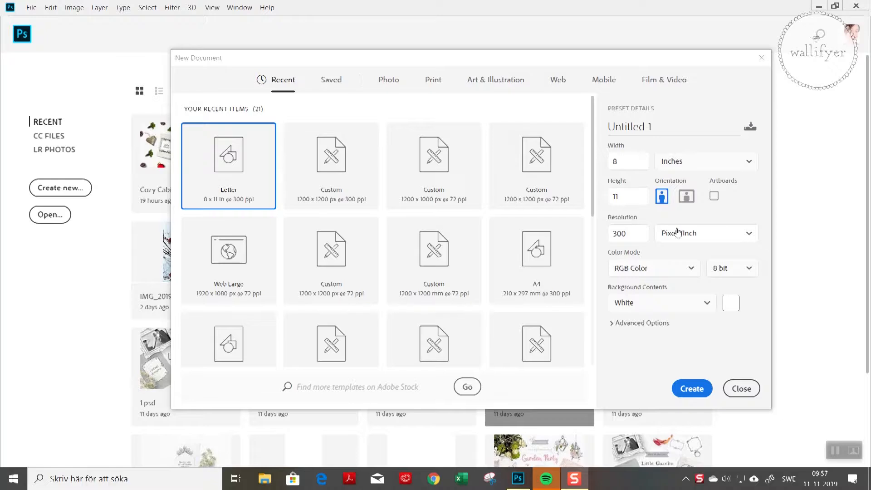
Choose the A4 print preset, 210 x 297 mm at 300 ppi, for the new document.
{"action": "left_click", "coordinate": [439, 89]}
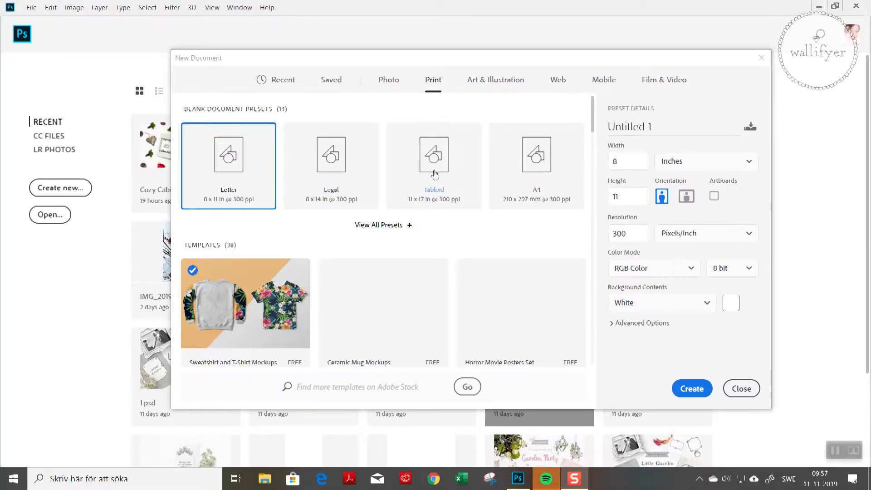
{"action": "left_click", "coordinate": [408, 226]}
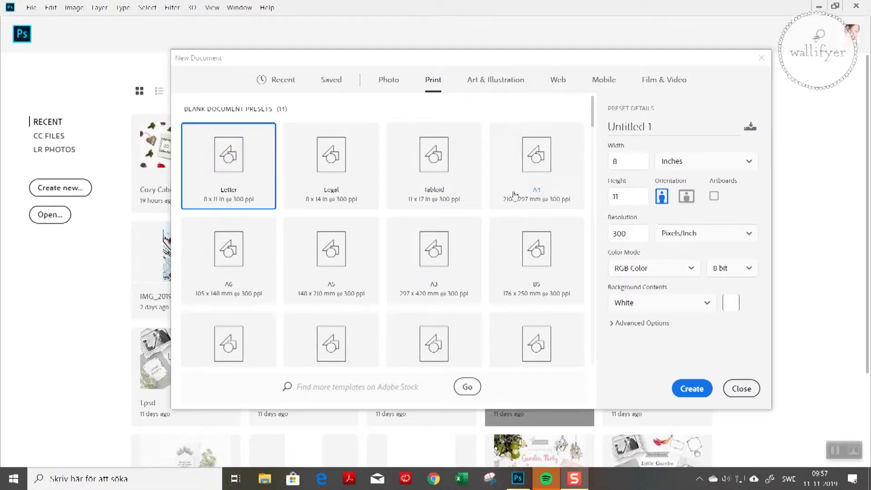
{"action": "left_click", "coordinate": [539, 171]}
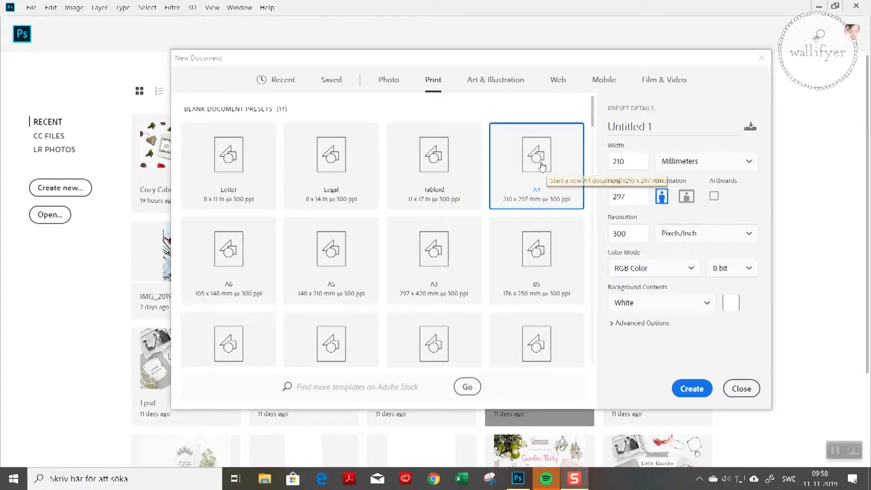
Name the document "Woodland animals quote art", keep the RGB Color mode and create it.
{"action": "left_click", "coordinate": [666, 123]}
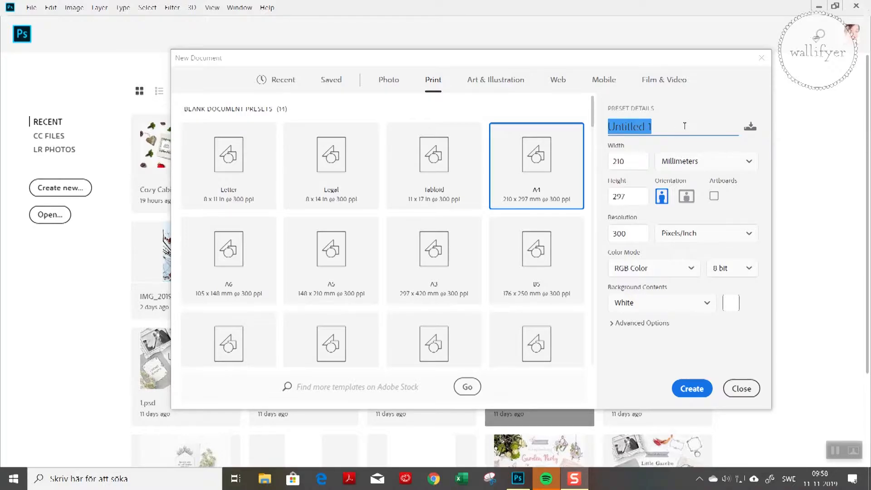
{"action": "type", "text": "Woo"}
{"action": "key", "text": "BackSpace"}
{"action": "type", "text": "o"}
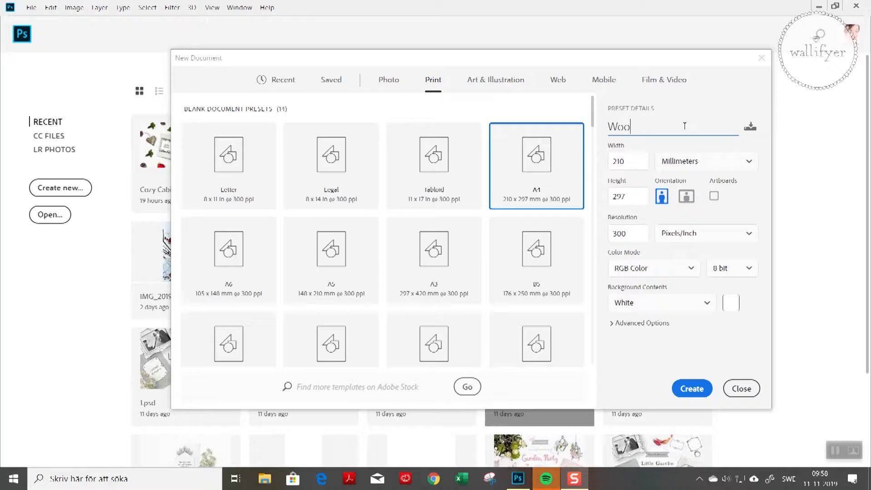
{"action": "type", "text": "dland"}
{"action": "type", "text": "animals quote art"}
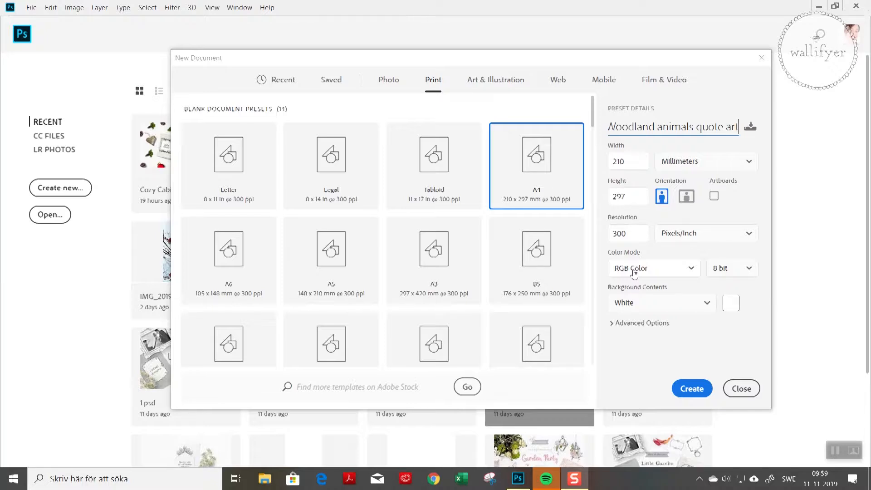
{"action": "left_click", "coordinate": [694, 273]}
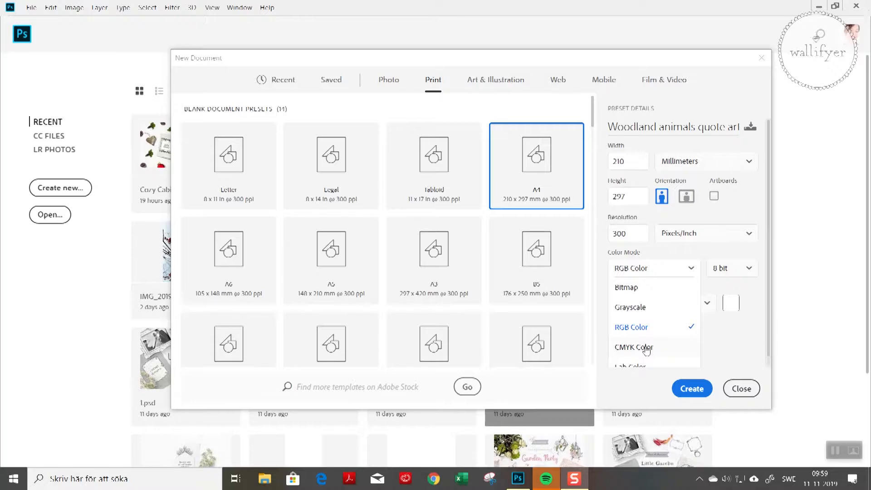
{"action": "left_click", "coordinate": [640, 269]}
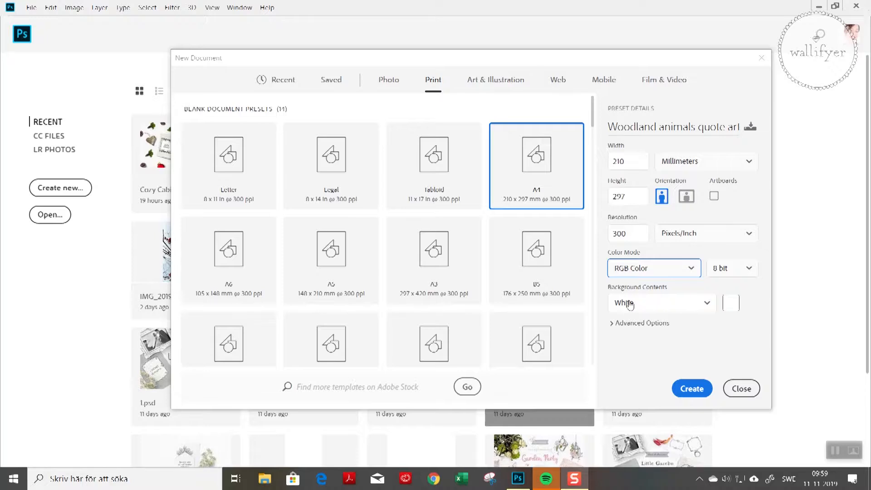
{"action": "left_click", "coordinate": [692, 389]}
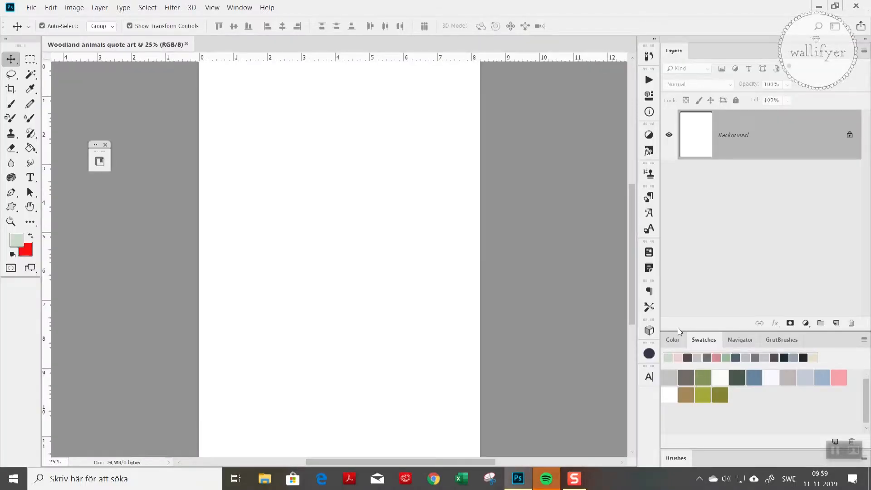
Place the squirrel clipart 15.png as a linked image and move it up the page to about Y 1508 px.
{"action": "key", "text": "ctrl+minus"}
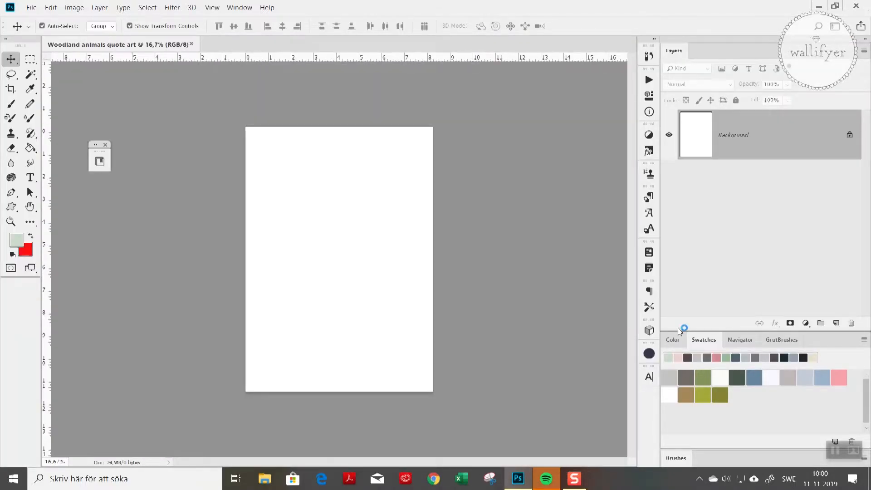
{"action": "key", "text": "ctrl+plus"}
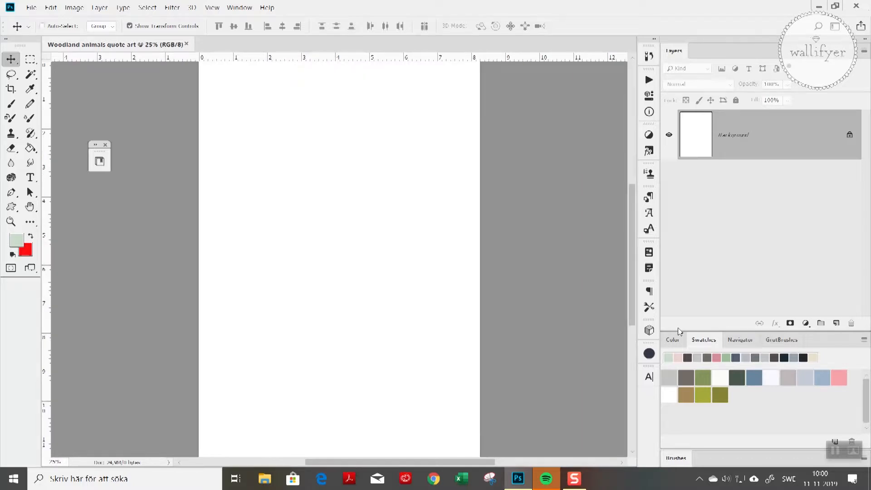
{"action": "key", "text": "ctrl+minus"}
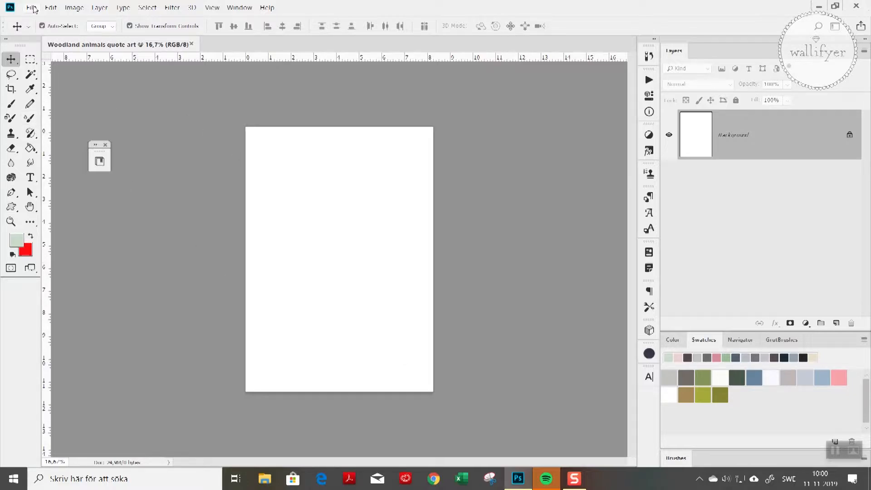
{"action": "left_click", "coordinate": [32, 8]}
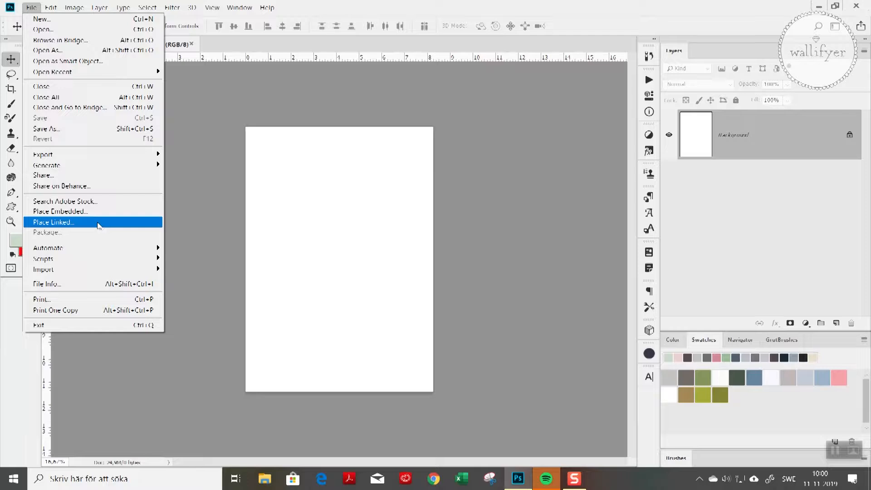
{"action": "left_click", "coordinate": [99, 222]}
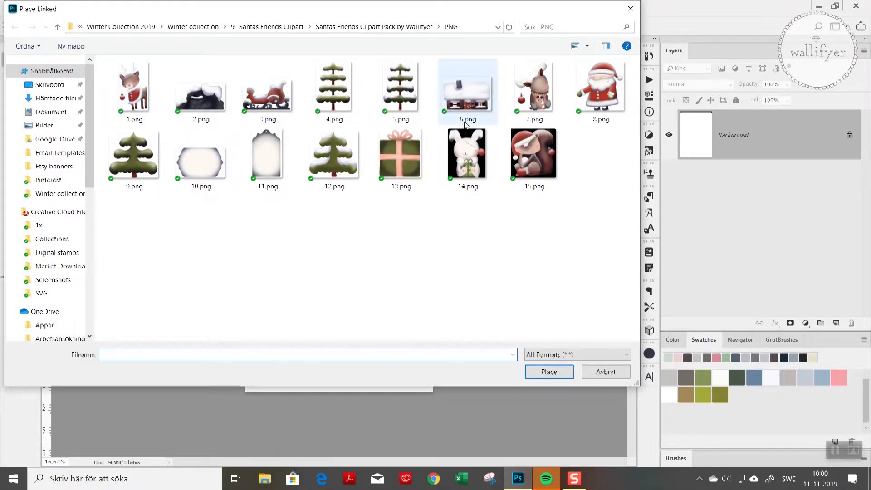
{"action": "double_click", "coordinate": [525, 146]}
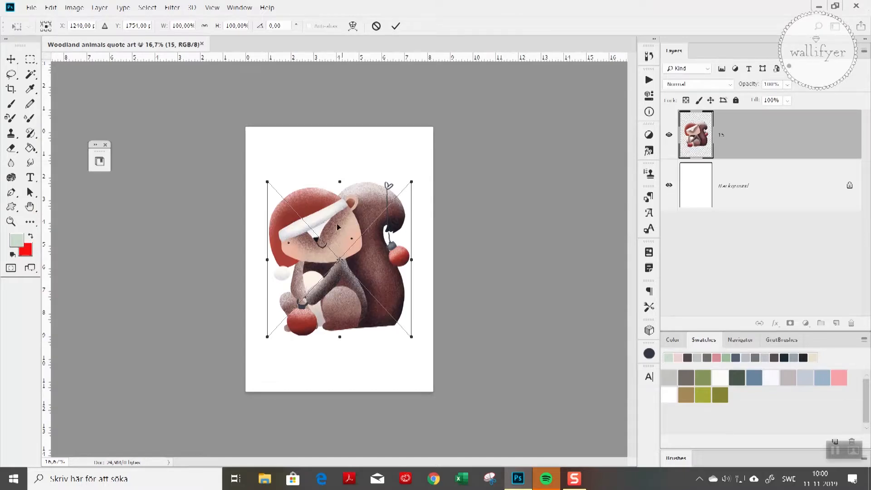
{"action": "left_click_drag", "start_coordinate": [339, 239], "coordinate": [338, 222]}
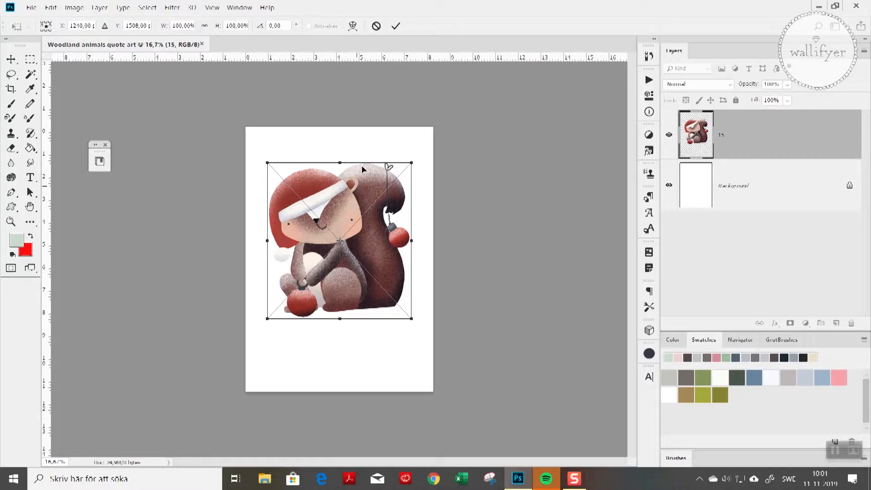
{"action": "left_click", "coordinate": [396, 26]}
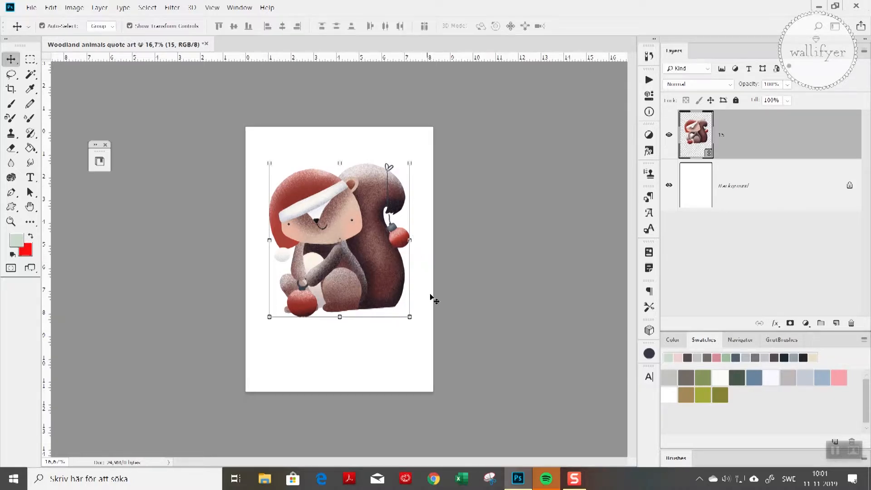
{"action": "left_click", "coordinate": [452, 311]}
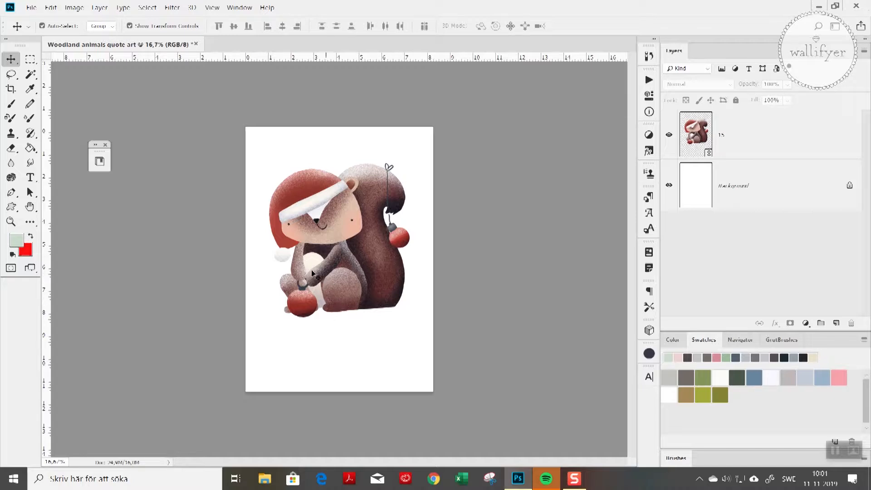
Add a Solid Color fill layer directly above the Background layer, using the pale green swatch cadbcb.
{"action": "left_click", "coordinate": [339, 338]}
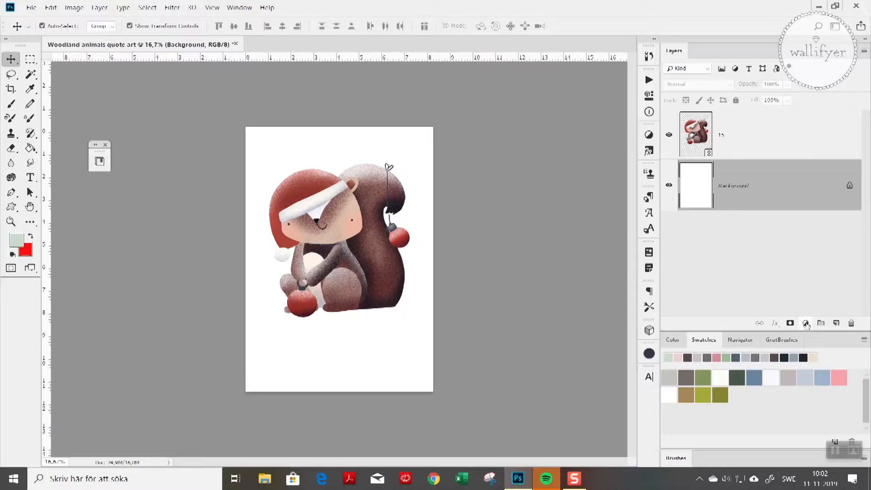
{"action": "left_click", "coordinate": [806, 323]}
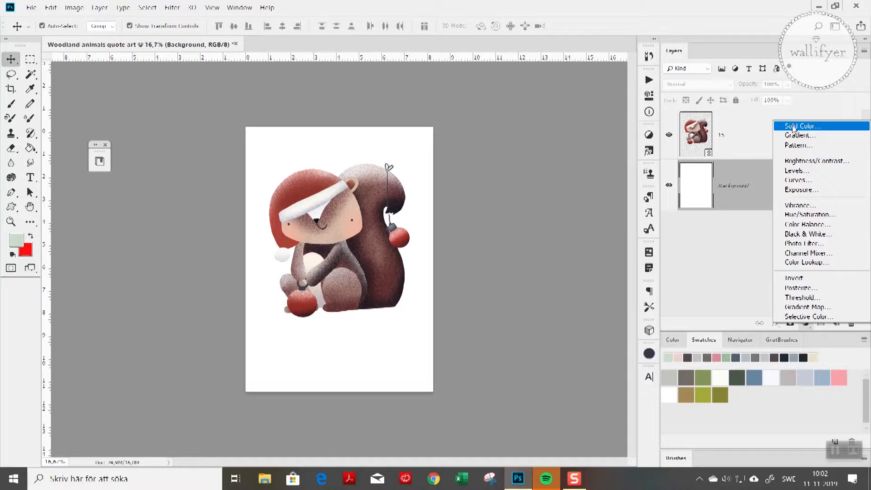
{"action": "left_click", "coordinate": [793, 127]}
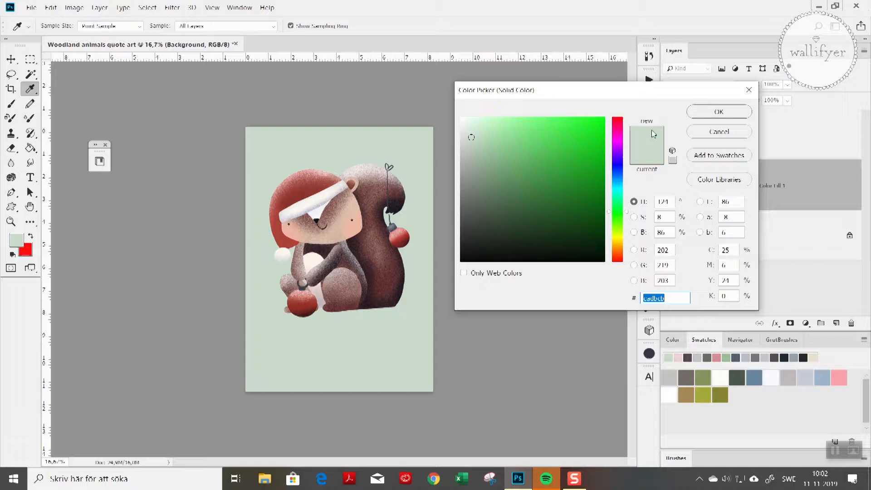
{"action": "left_click", "coordinate": [700, 116]}
{"action": "left_click_drag", "start_coordinate": [610, 214], "coordinate": [610, 177]}
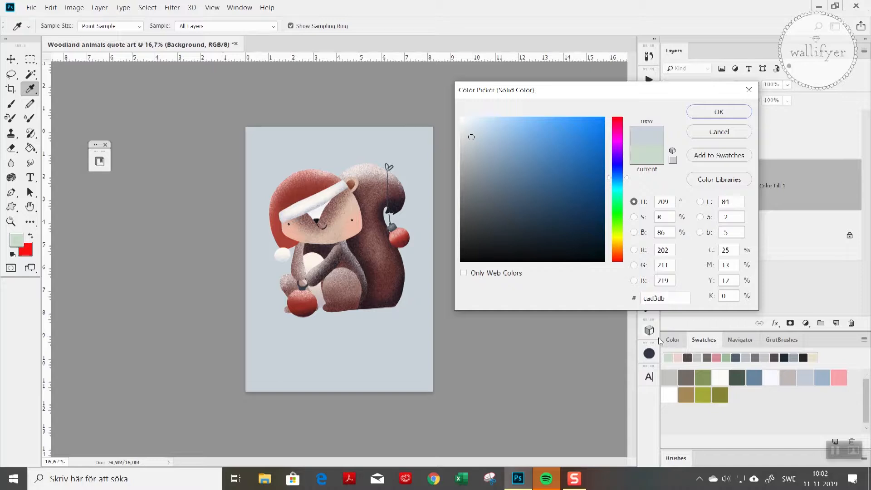
{"action": "left_click", "coordinate": [667, 357]}
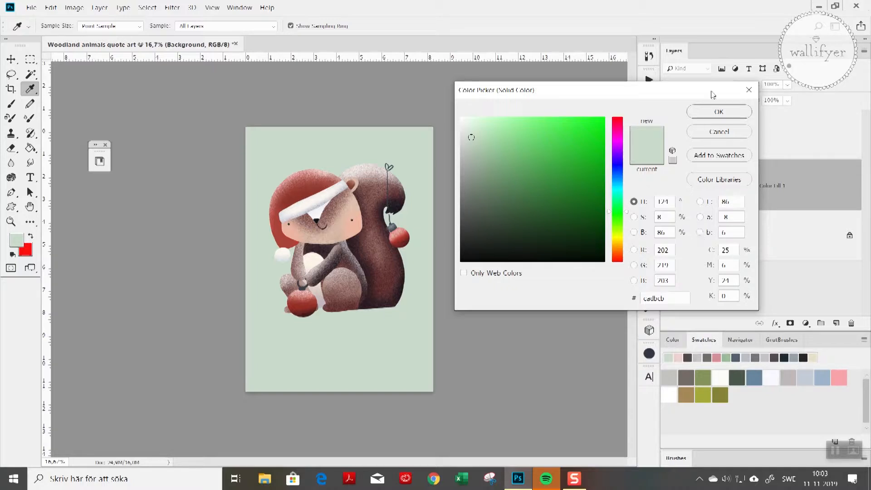
{"action": "left_click", "coordinate": [705, 118]}
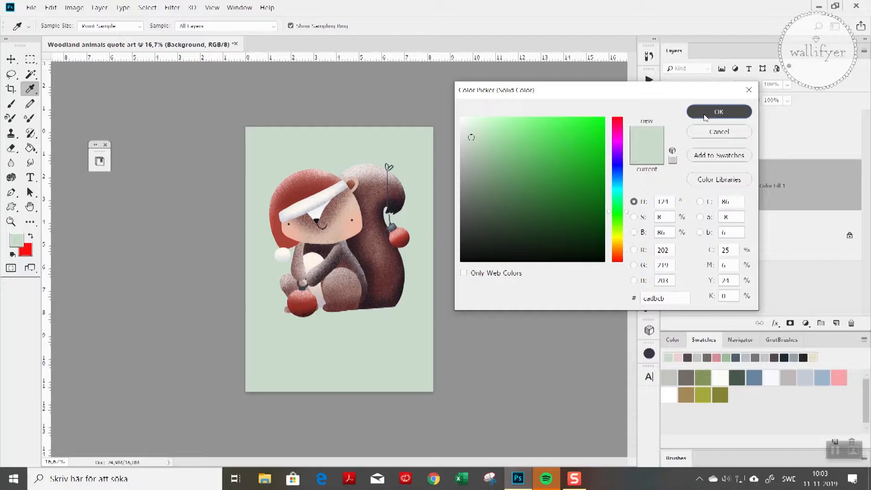
{"action": "key", "text": "v"}
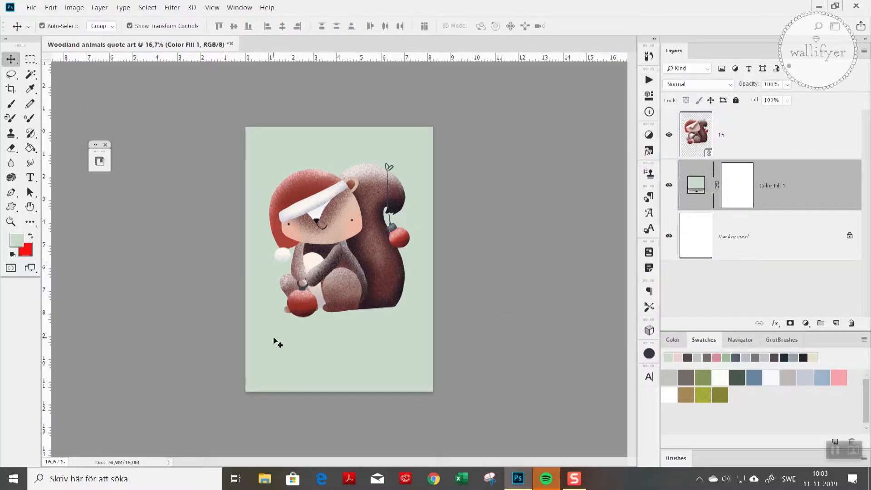
Add the horizontal text "Merry Christmas" in the empty area below the squirrel.
{"action": "left_click", "coordinate": [33, 180]}
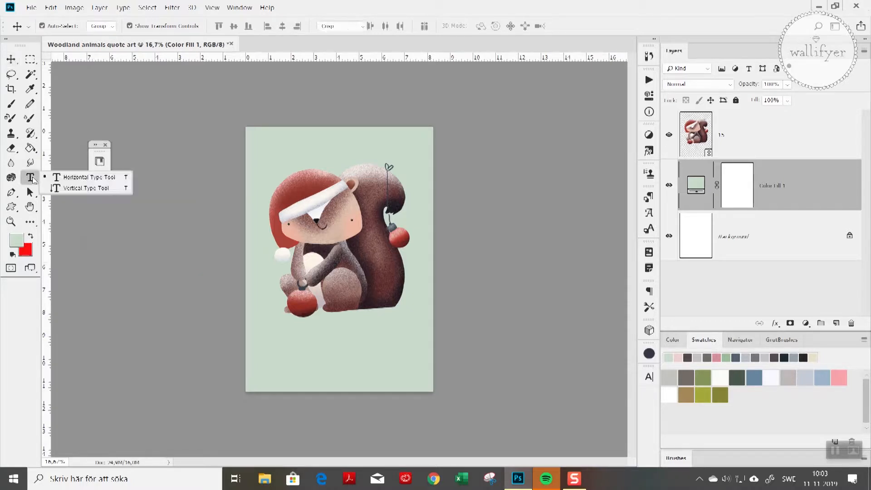
{"action": "left_click", "coordinate": [281, 339]}
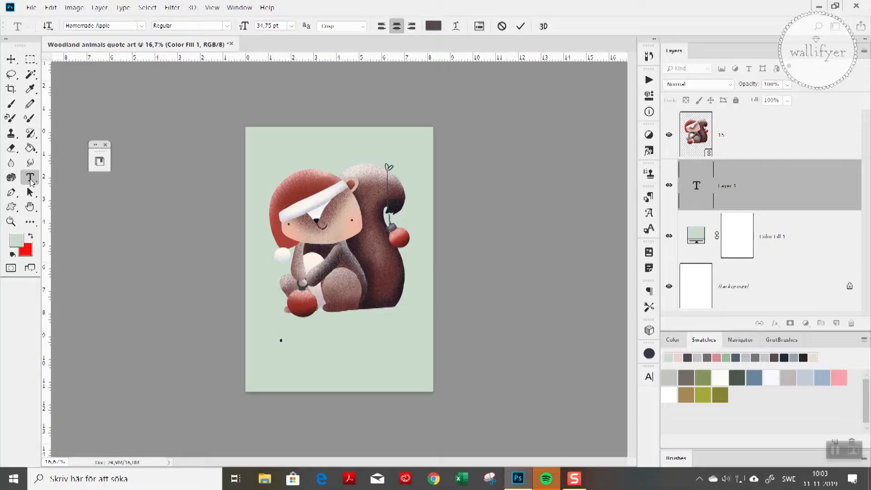
{"action": "key", "text": "Escape"}
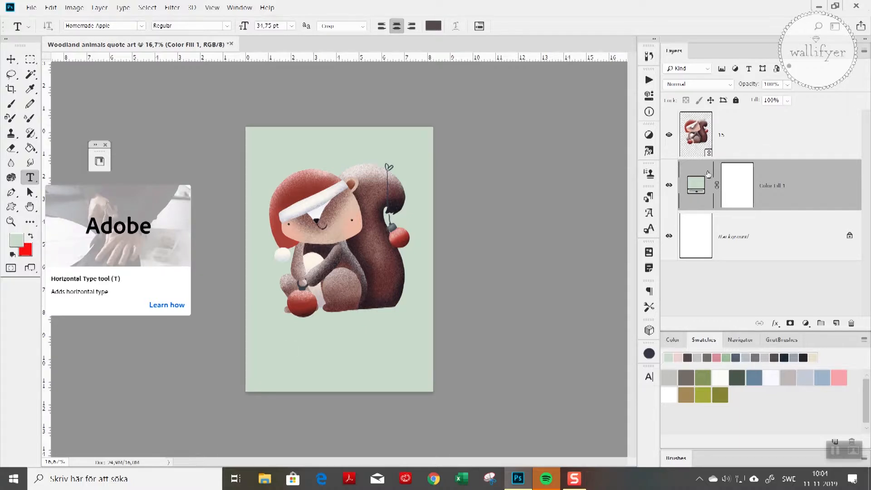
{"action": "left_click", "coordinate": [280, 341]}
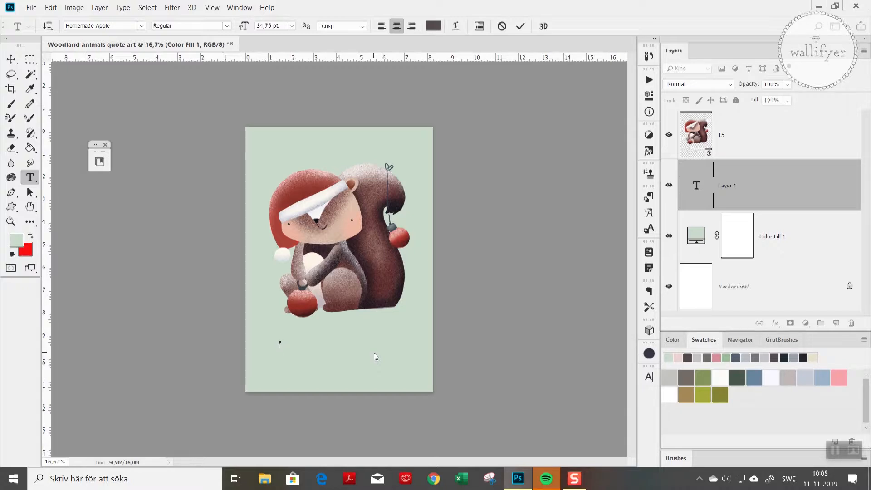
{"action": "type", "text": "Merr"}
{"action": "type", "text": "y Chris"}
{"action": "type", "text": "tmas"}
Move the "Merry Christmas" text so it is horizontally centred beneath the squirrel.
{"action": "left_click", "coordinate": [11, 59]}
{"action": "left_click_drag", "start_coordinate": [310, 343], "coordinate": [363, 345]}
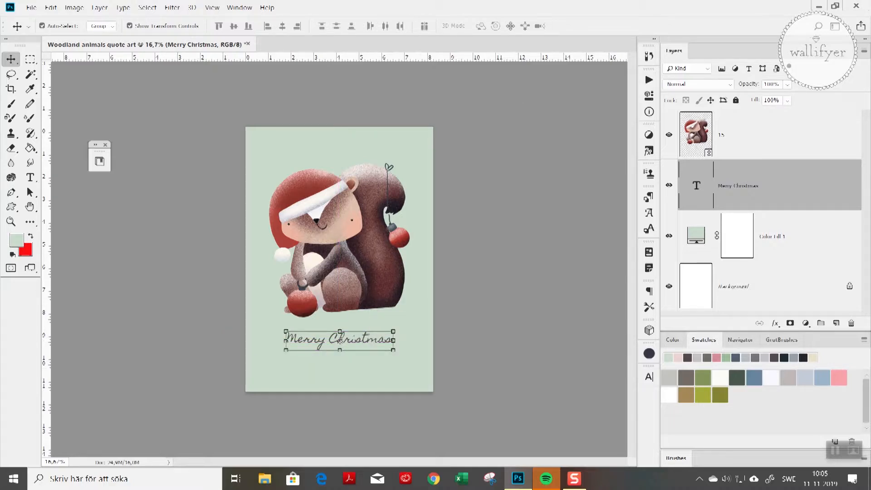
{"action": "left_click", "coordinate": [11, 60]}
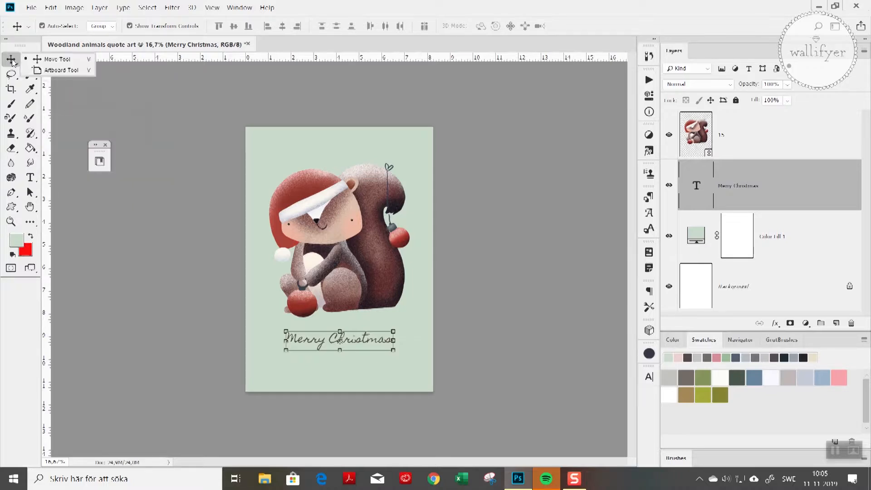
Enlarge the "Merry Christmas" text to a font size of 40,75 pt.
{"action": "left_click", "coordinate": [30, 177]}
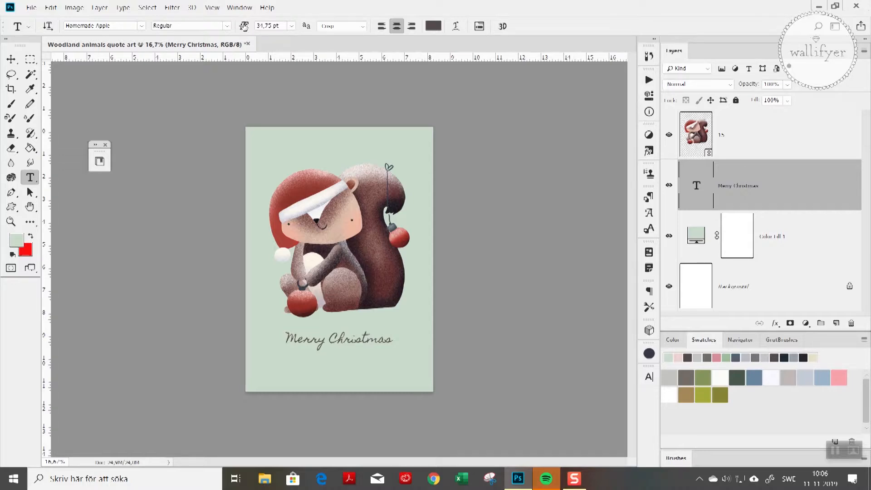
{"action": "left_click_drag", "start_coordinate": [244, 26], "coordinate": [245, 26]}
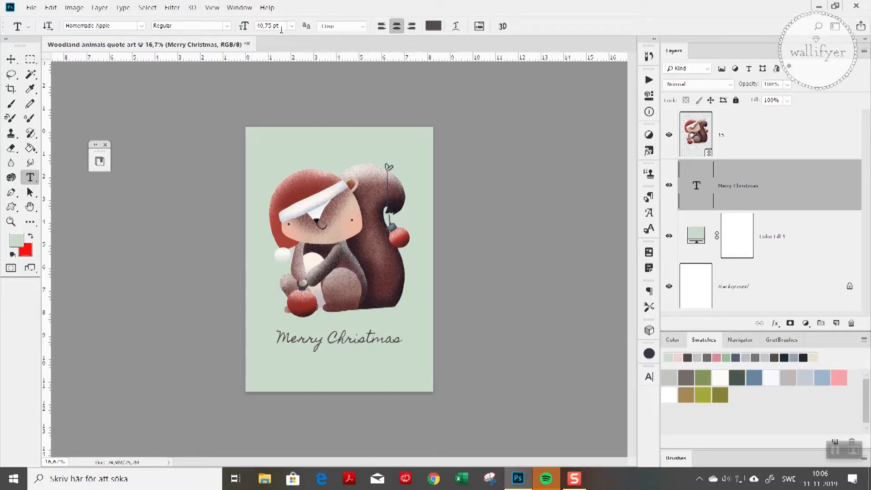
{"action": "left_click", "coordinate": [292, 26]}
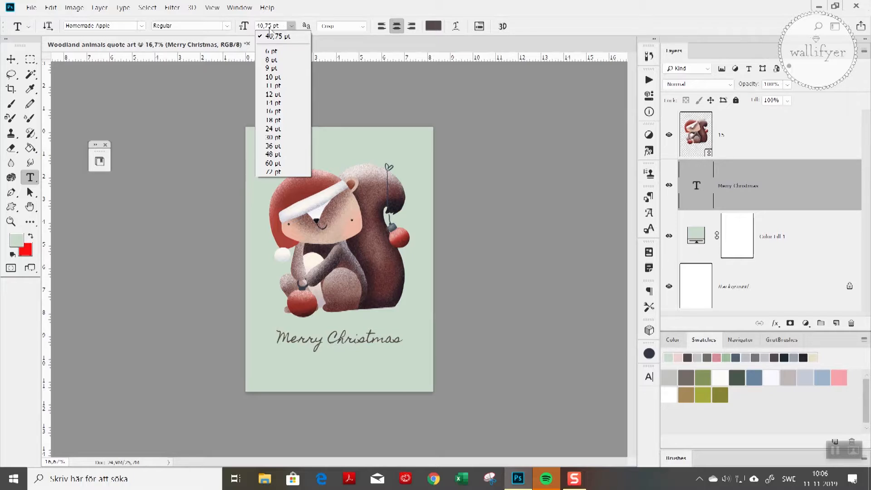
{"action": "left_click", "coordinate": [291, 26]}
{"action": "left_click", "coordinate": [292, 25]}
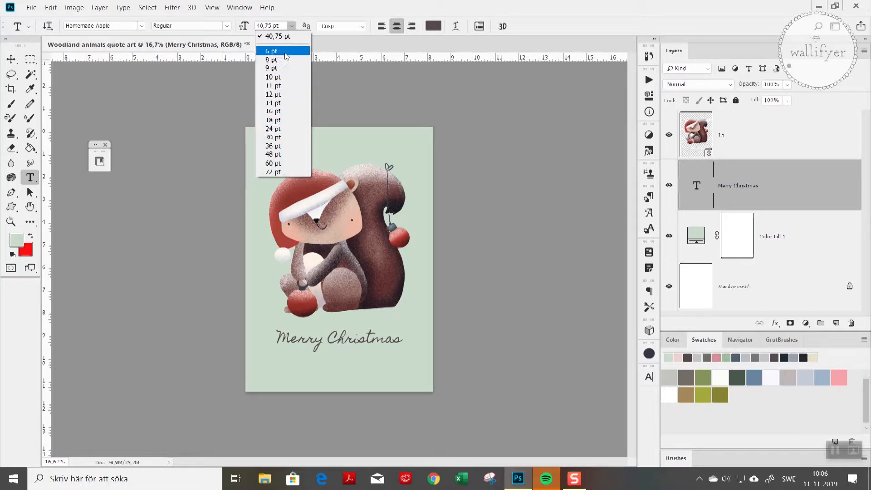
{"action": "left_click", "coordinate": [348, 86]}
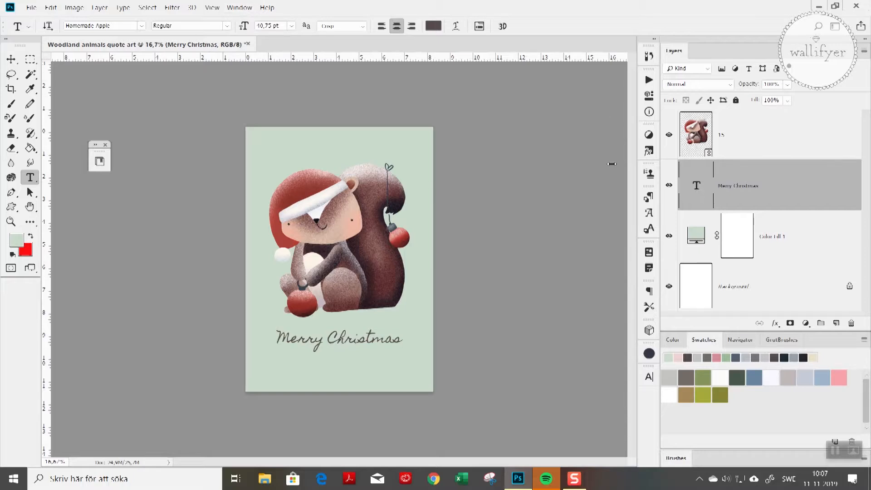
{"action": "left_click", "coordinate": [239, 8]}
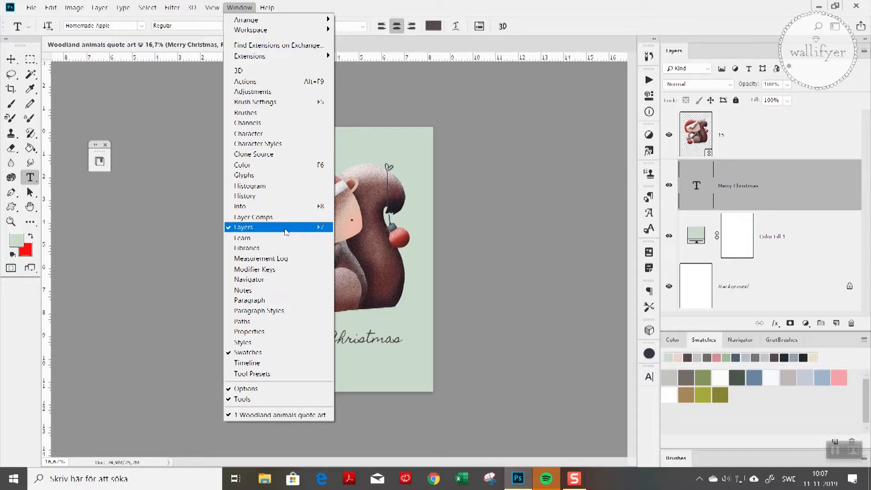
{"action": "left_click", "coordinate": [503, 199]}
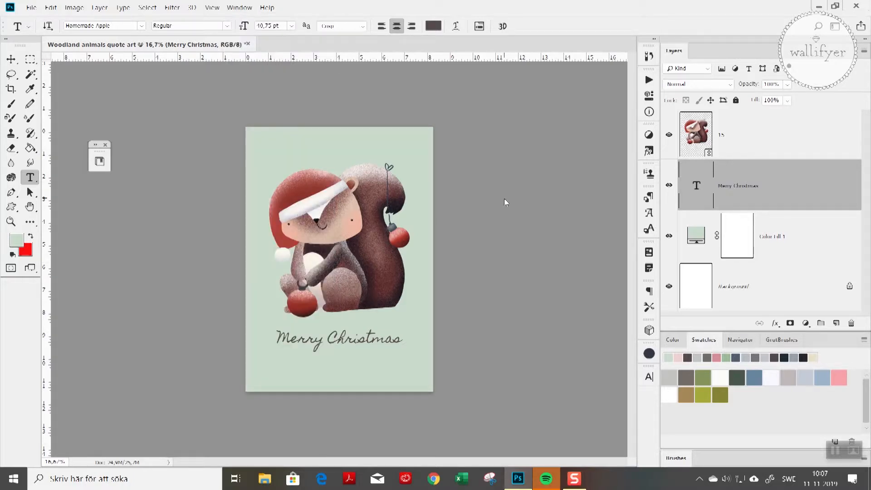
Group the squirrel layer 15 and the "Merry Christmas" text layer, naming the group Design.
{"action": "left_click", "coordinate": [774, 128]}
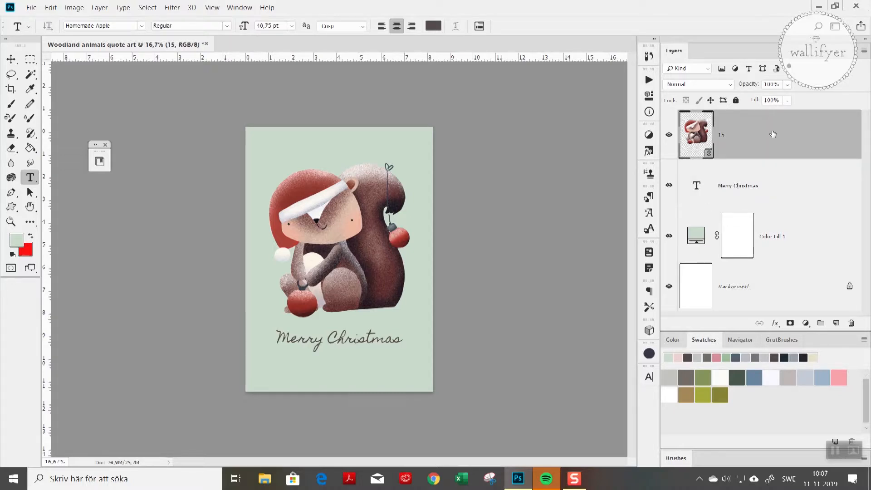
{"action": "left_click", "coordinate": [799, 186], "text": "shift"}
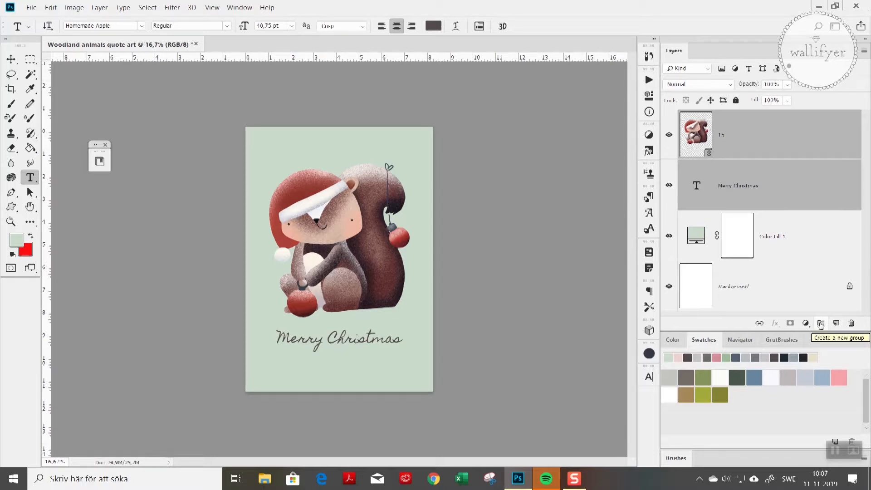
{"action": "left_click", "coordinate": [821, 324]}
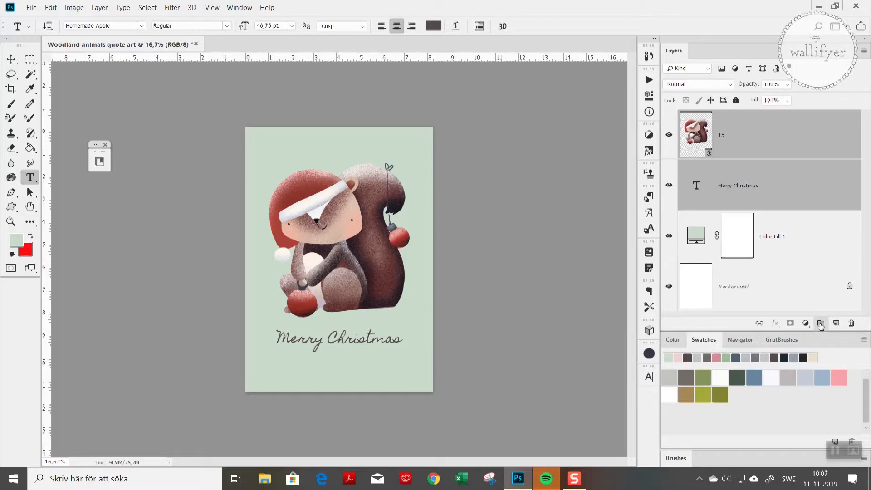
{"action": "double_click", "coordinate": [710, 117]}
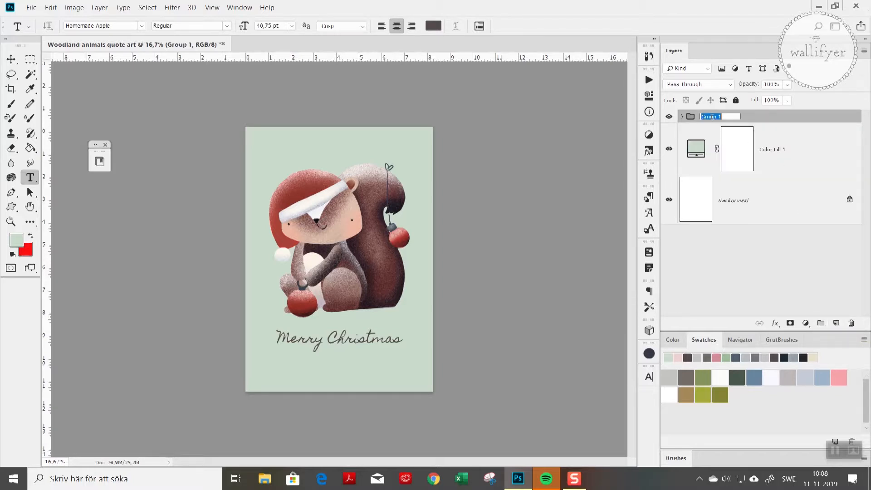
{"action": "type", "text": "Design"}
{"action": "key", "text": "Return"}
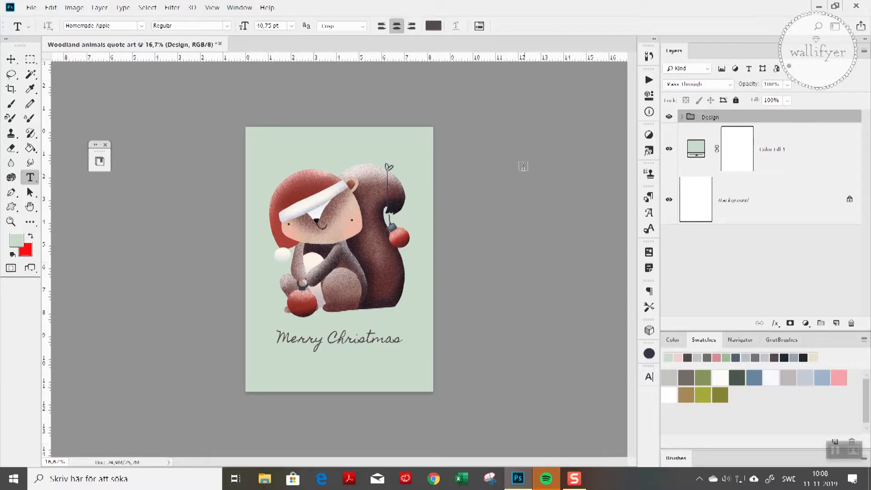
Select the whole page with a rectangular marquee and align the Design group to its vertical and horizontal centers.
{"action": "left_click", "coordinate": [12, 59]}
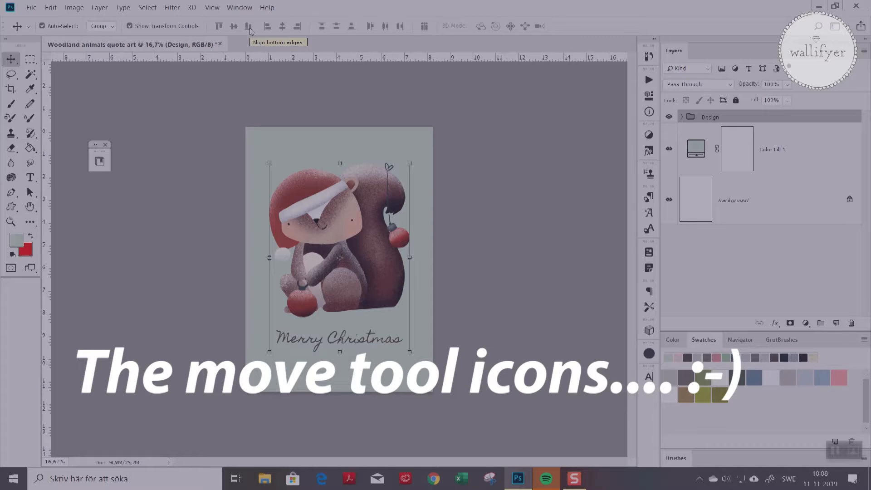
{"action": "left_click", "coordinate": [29, 59]}
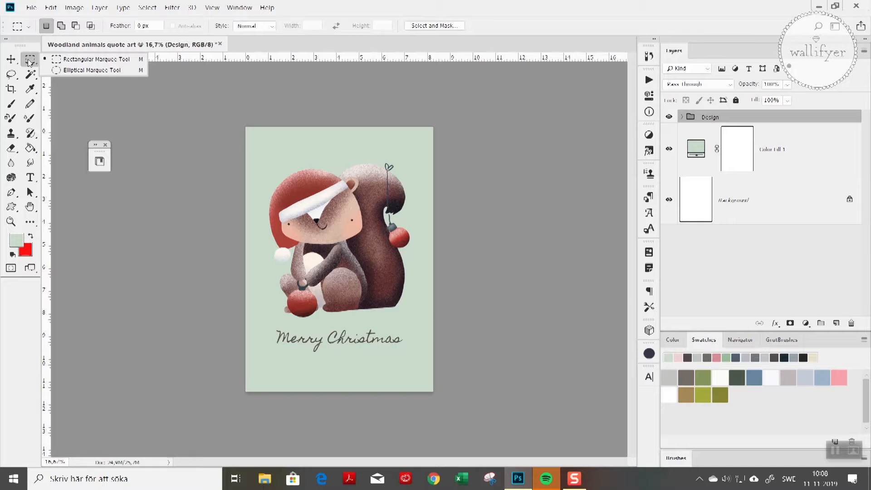
{"action": "left_click_drag", "start_coordinate": [215, 115], "coordinate": [556, 424]}
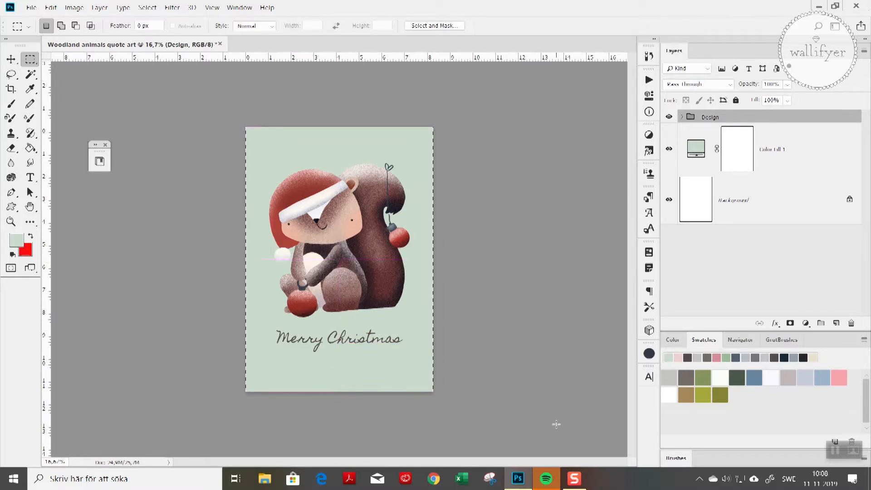
{"action": "left_click", "coordinate": [10, 59]}
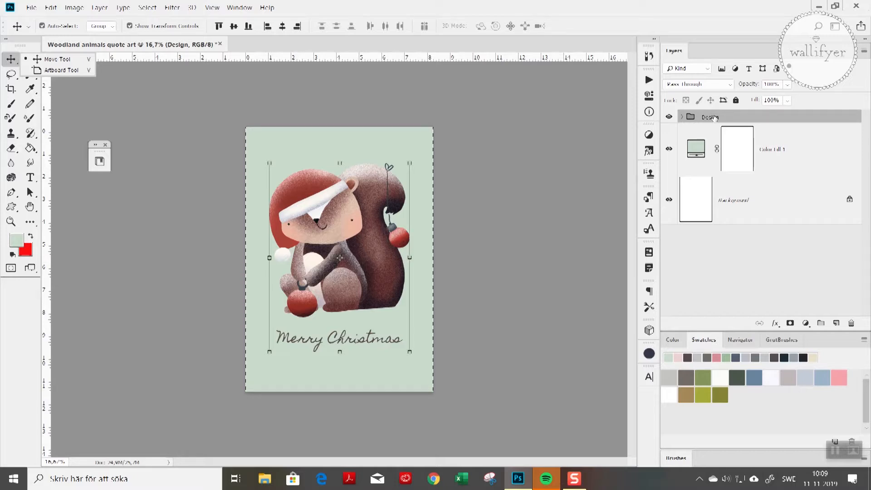
{"action": "left_click", "coordinate": [233, 26]}
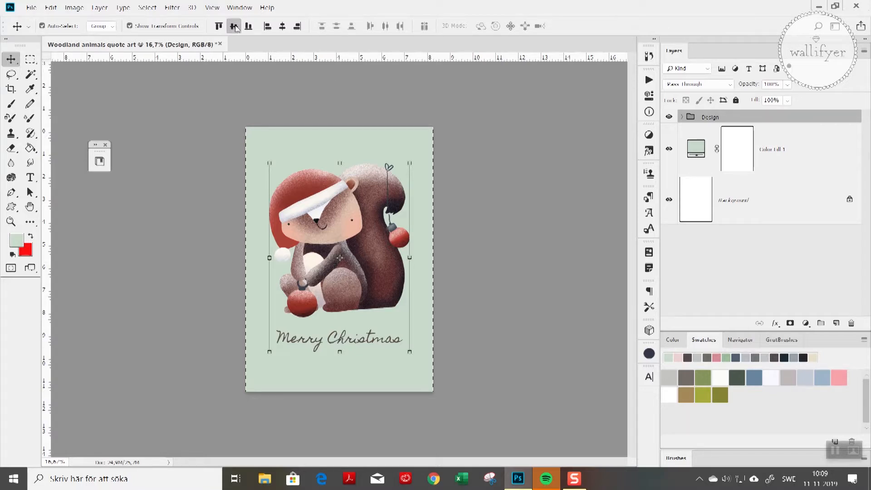
{"action": "left_click", "coordinate": [282, 26]}
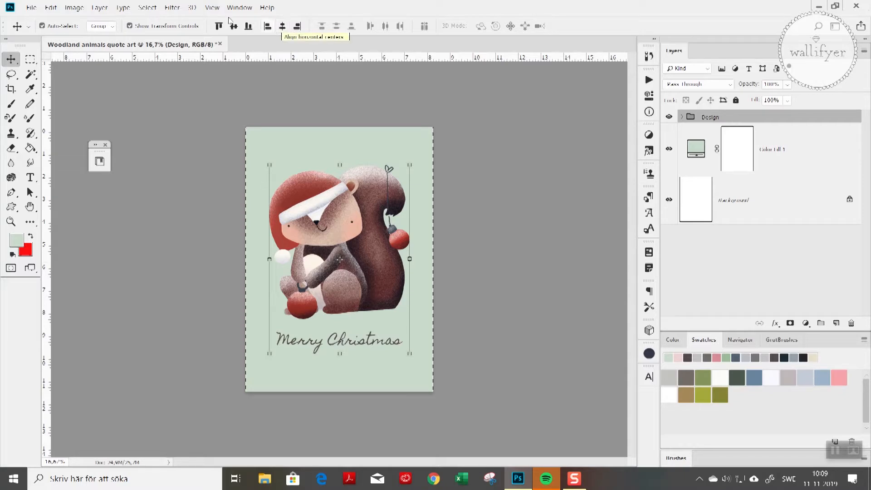
Try aligning the Design group to the page's top, bottom and right edges, and return it to the page center.
{"action": "left_click", "coordinate": [218, 28]}
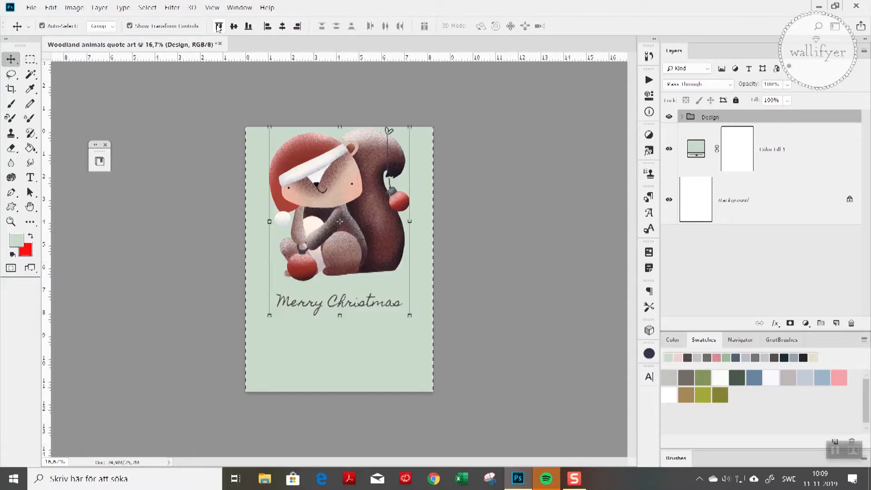
{"action": "left_click", "coordinate": [248, 27]}
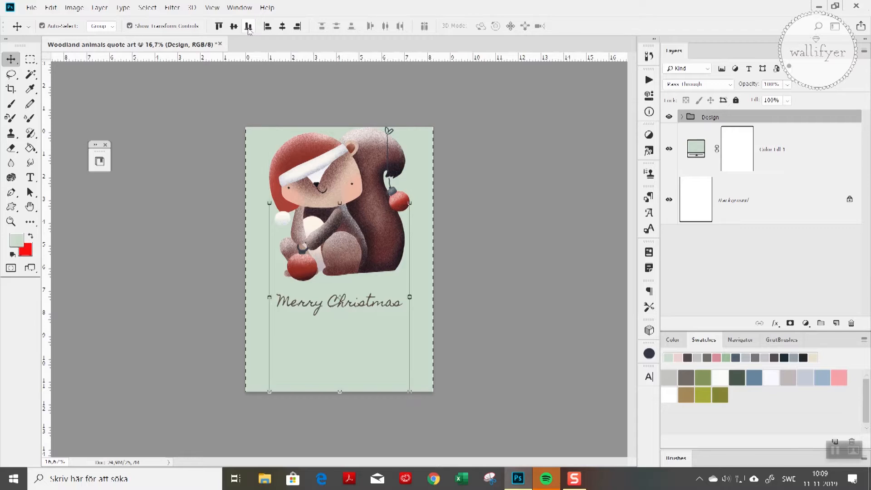
{"action": "left_click", "coordinate": [297, 27]}
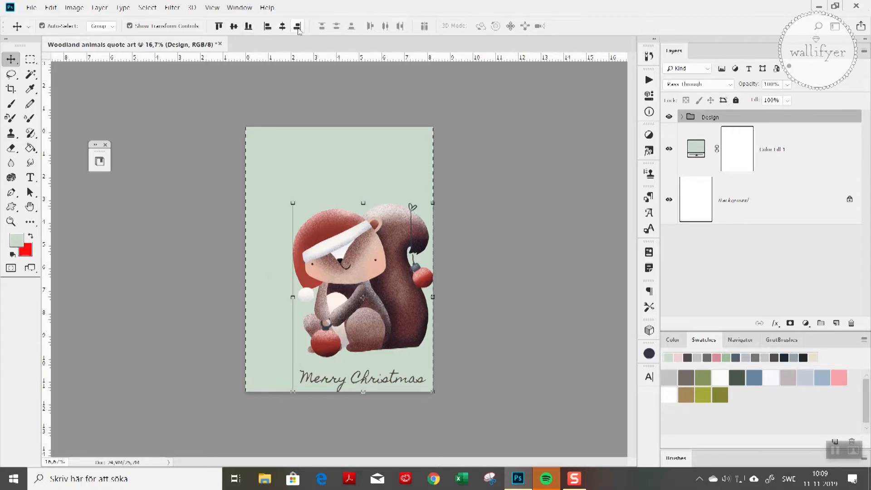
{"action": "left_click", "coordinate": [235, 27]}
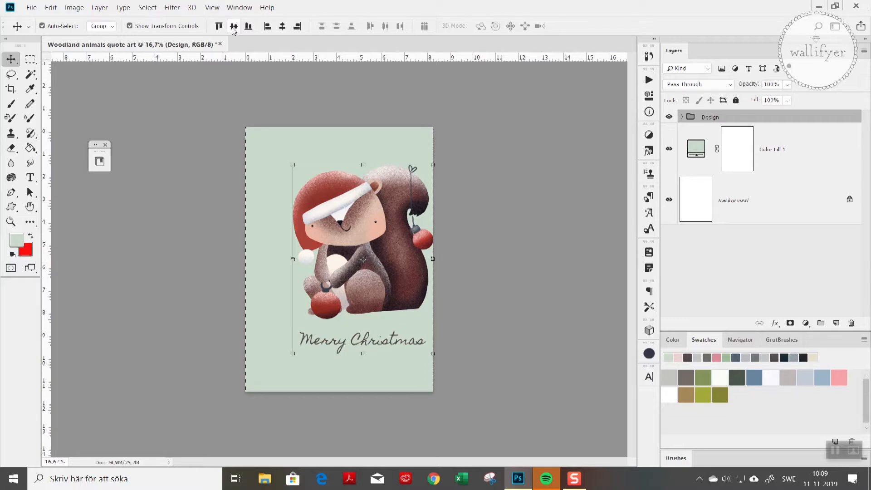
{"action": "left_click", "coordinate": [282, 26]}
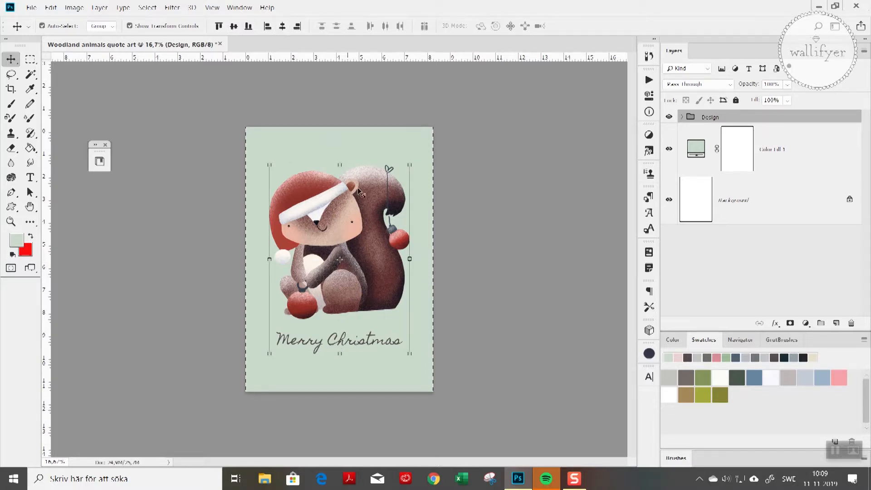
Align only the "Merry Christmas" text layer inside the Design group to the page's horizontal center and collapse the group.
{"action": "left_click", "coordinate": [538, 204]}
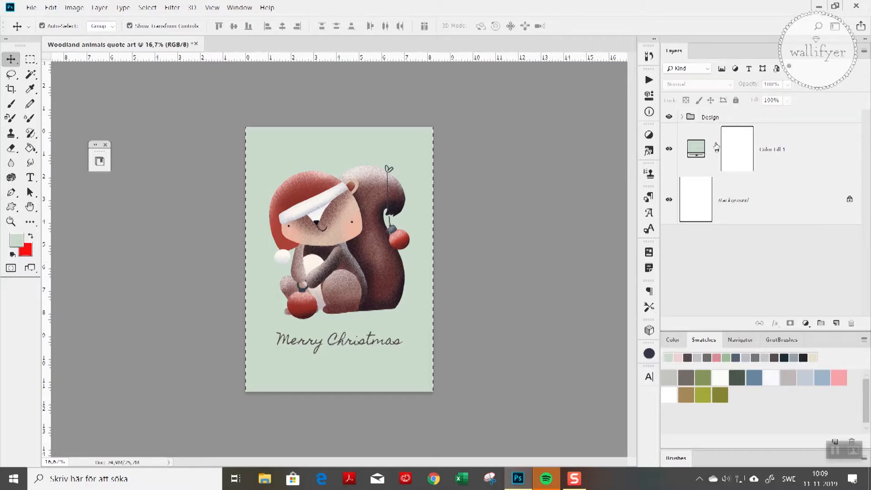
{"action": "left_click", "coordinate": [680, 119]}
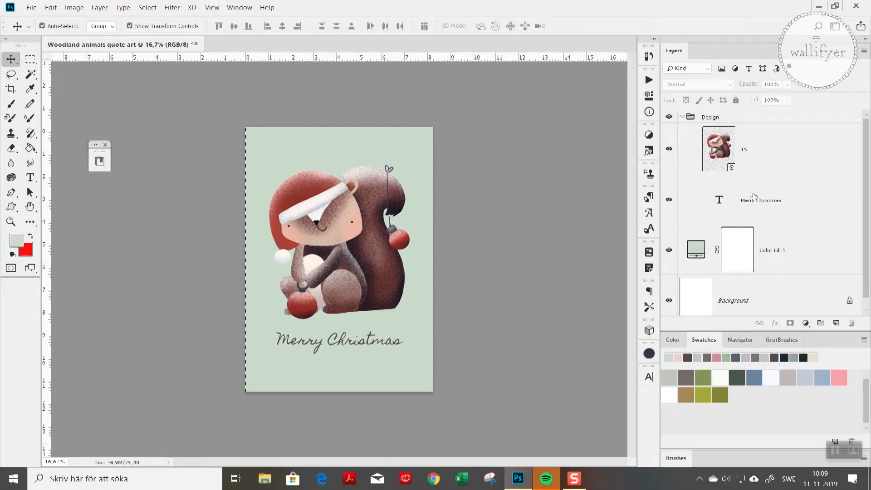
{"action": "left_click", "coordinate": [753, 197]}
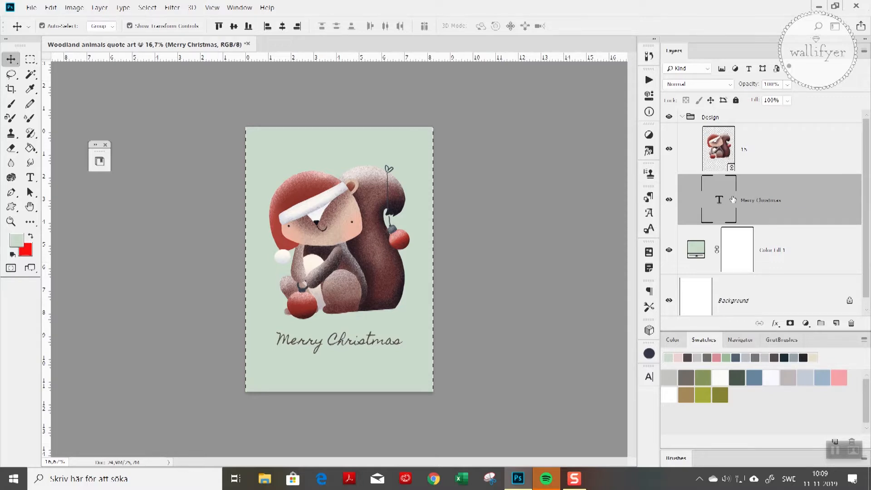
{"action": "left_click", "coordinate": [709, 117]}
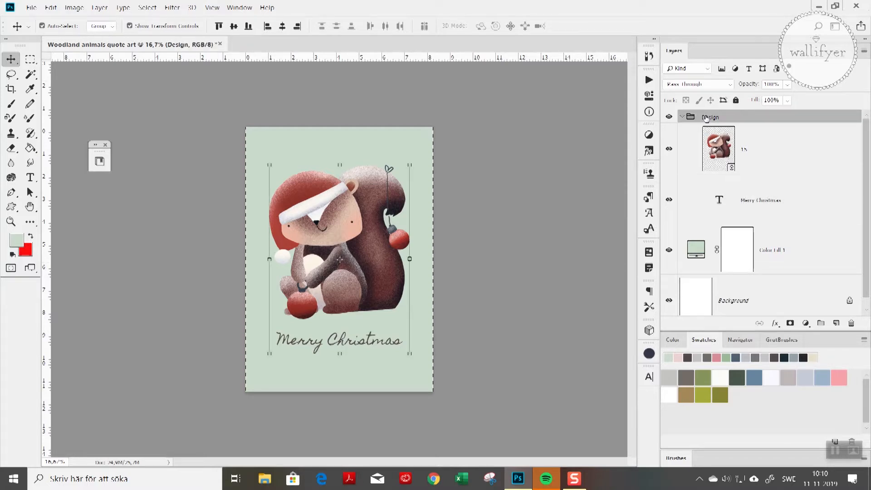
{"action": "left_click", "coordinate": [681, 117]}
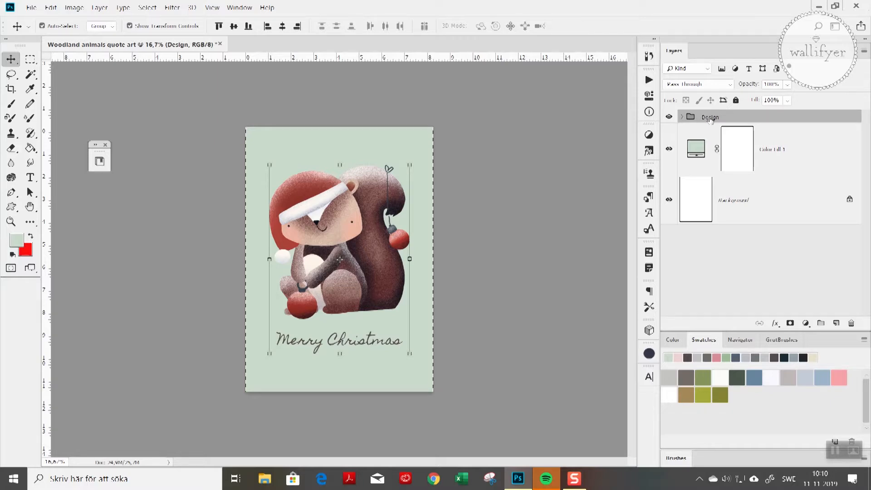
{"action": "left_click", "coordinate": [682, 117]}
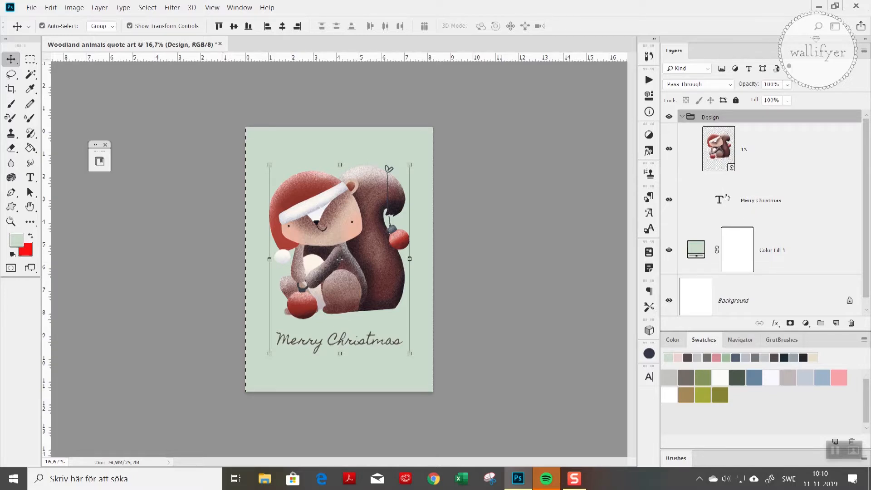
{"action": "left_click", "coordinate": [760, 202]}
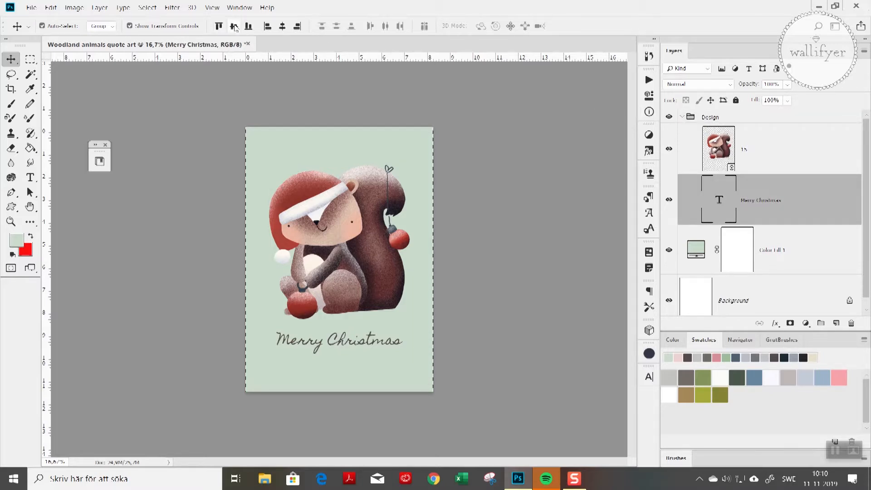
{"action": "left_click", "coordinate": [282, 27]}
{"action": "left_click", "coordinate": [282, 30]}
{"action": "left_click", "coordinate": [710, 118]}
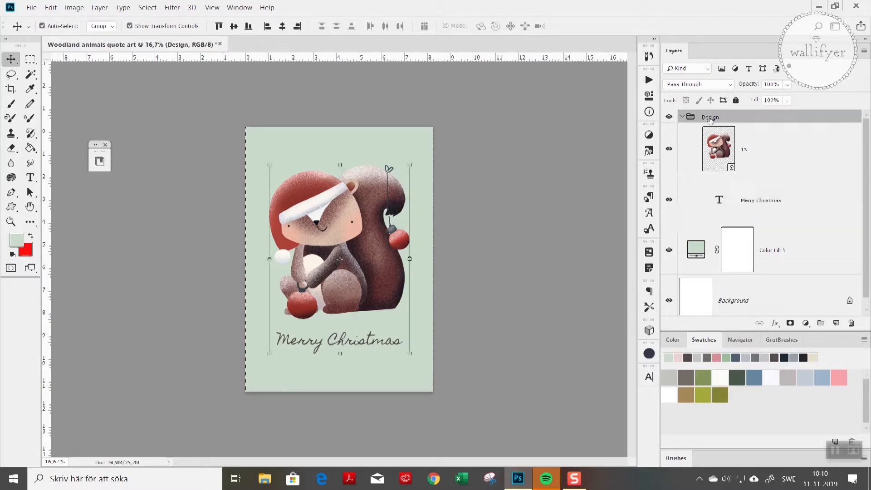
{"action": "left_click", "coordinate": [682, 118]}
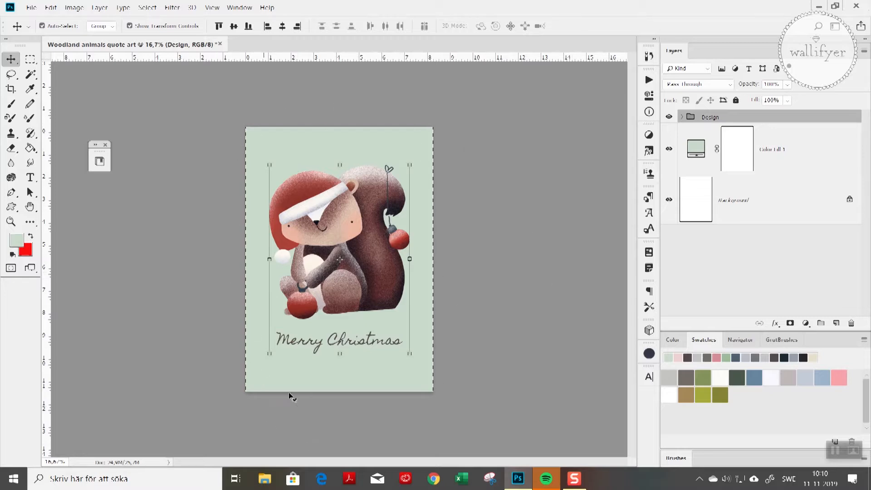
Remove the marquee selection around the page and leave no layer selected.
{"action": "left_click", "coordinate": [148, 7]}
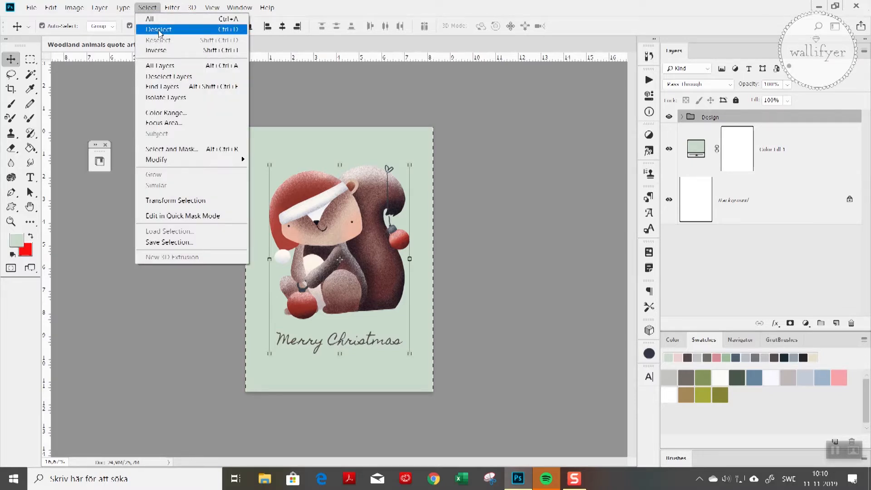
{"action": "left_click", "coordinate": [159, 30]}
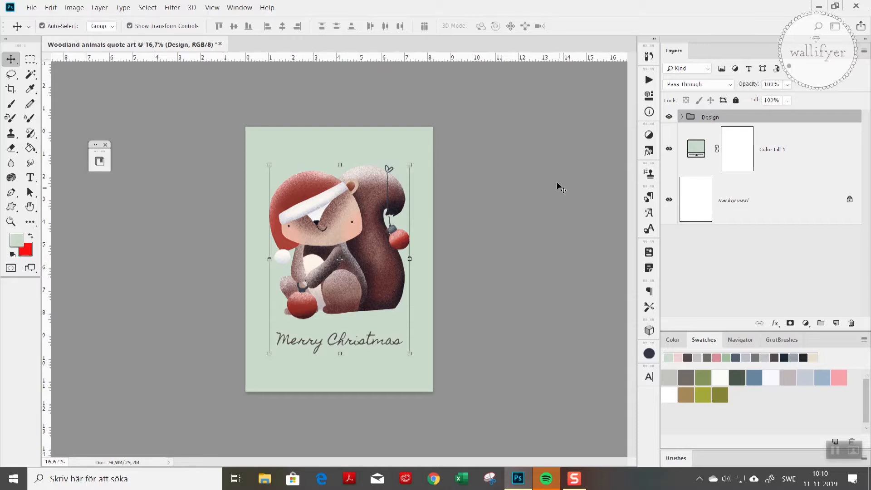
{"action": "left_click", "coordinate": [184, 169]}
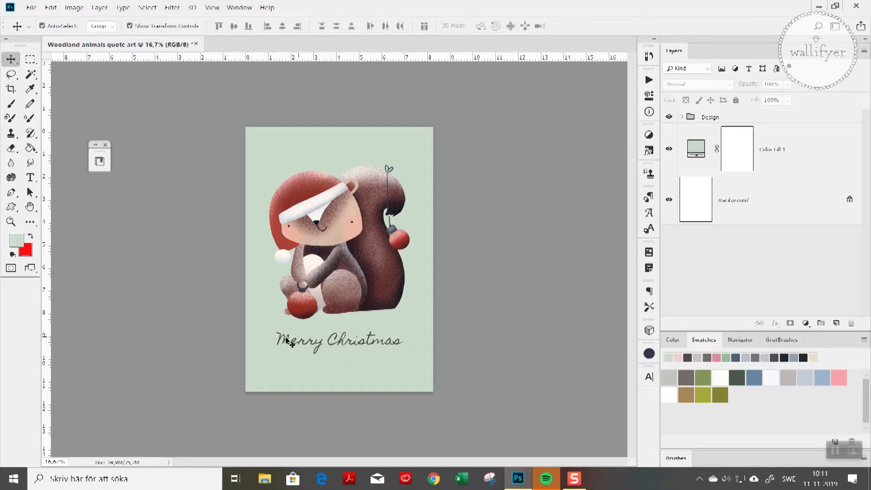
Expand the Design group and try dark brown 3a2b2e and grey-brown 736c66 as the text colour of the "Merry Christmas" layer.
{"action": "left_click", "coordinate": [711, 118]}
{"action": "left_click", "coordinate": [682, 117]}
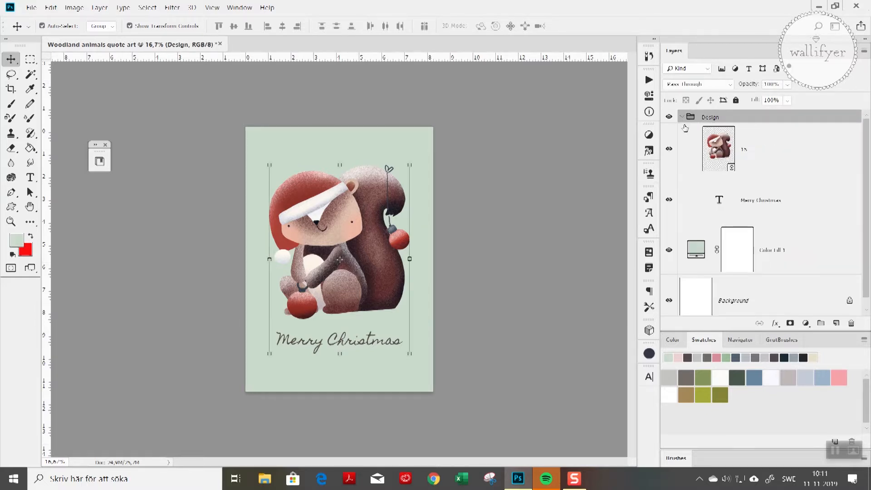
{"action": "left_click", "coordinate": [775, 207]}
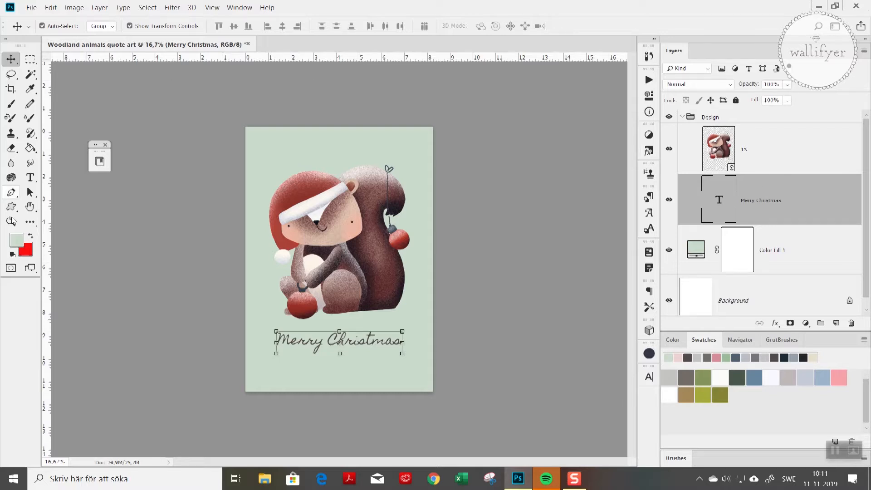
{"action": "left_click", "coordinate": [29, 178]}
{"action": "left_click", "coordinate": [28, 179]}
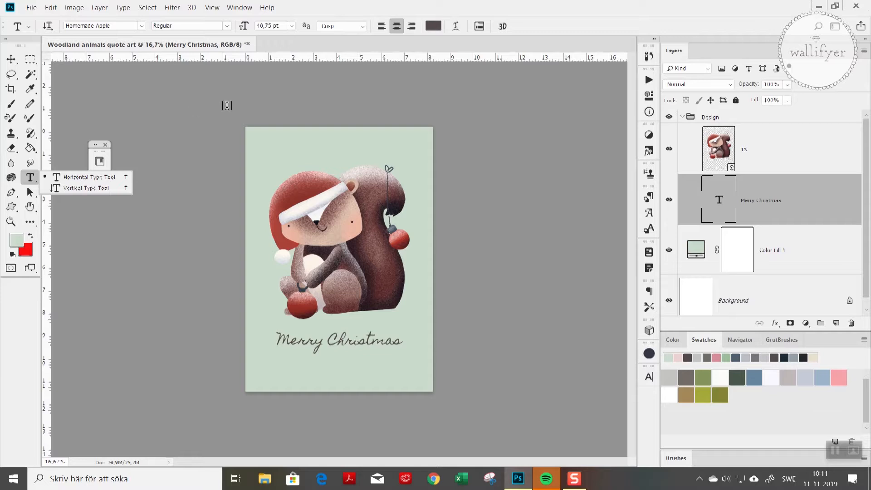
{"action": "left_click", "coordinate": [432, 26]}
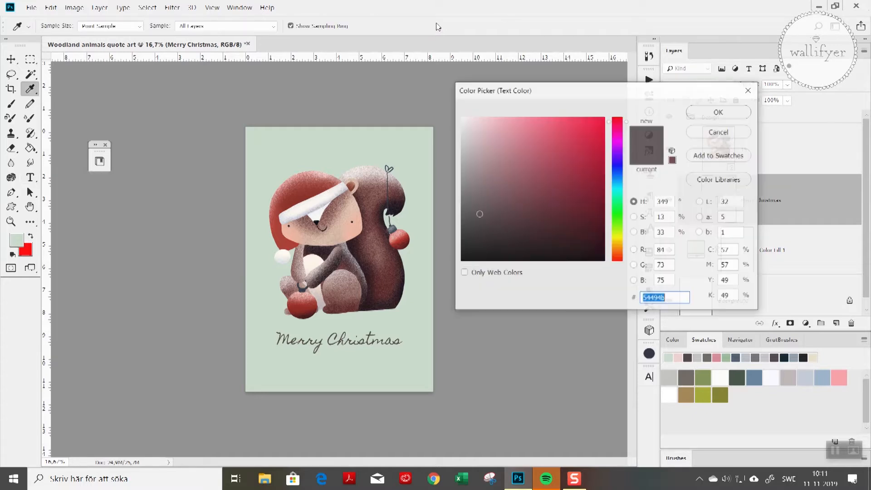
{"action": "mouse_move", "coordinate": [471, 196]}
{"action": "left_mouse_down"}
{"action": "mouse_move", "coordinate": [473, 175]}
{"action": "mouse_move", "coordinate": [513, 177]}
{"action": "mouse_move", "coordinate": [551, 247]}
{"action": "mouse_move", "coordinate": [516, 259]}
{"action": "mouse_move", "coordinate": [494, 241]}
{"action": "mouse_move", "coordinate": [496, 228]}
{"action": "left_mouse_up"}
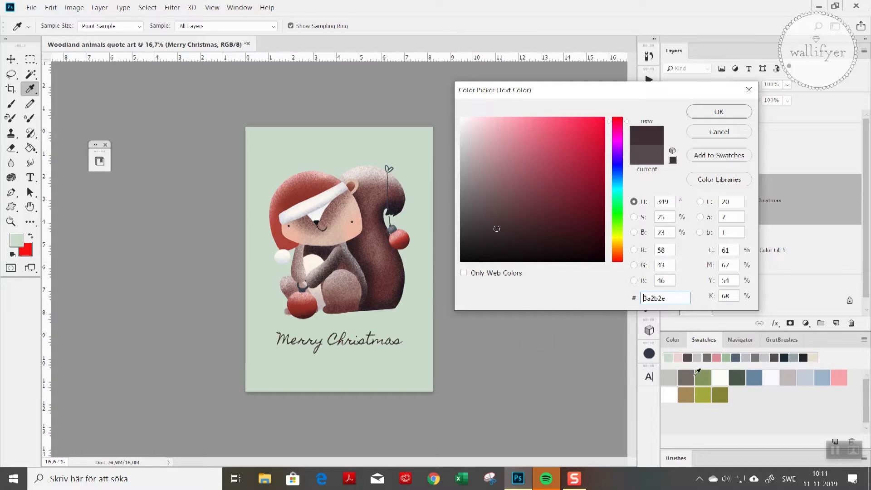
{"action": "left_click", "coordinate": [708, 359]}
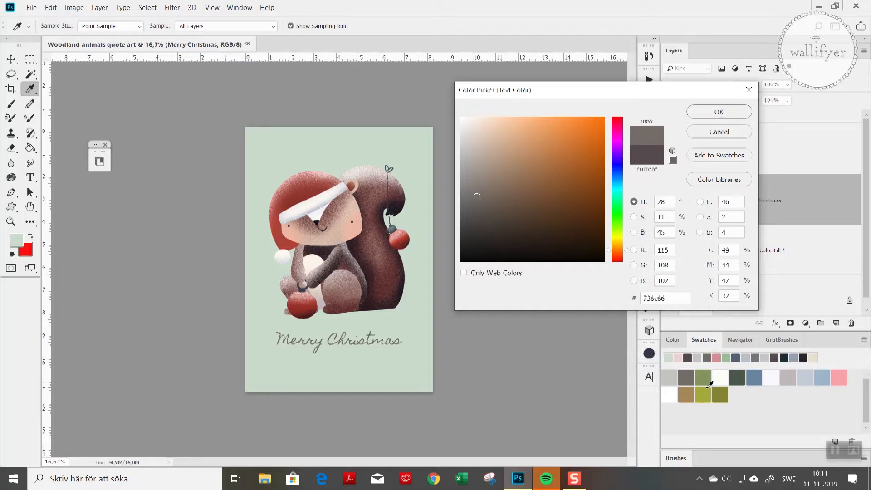
Sample several dark browns from the squirrel's tail for the "Merry Christmas" text and apply colour 2b181f.
{"action": "left_click", "coordinate": [376, 275]}
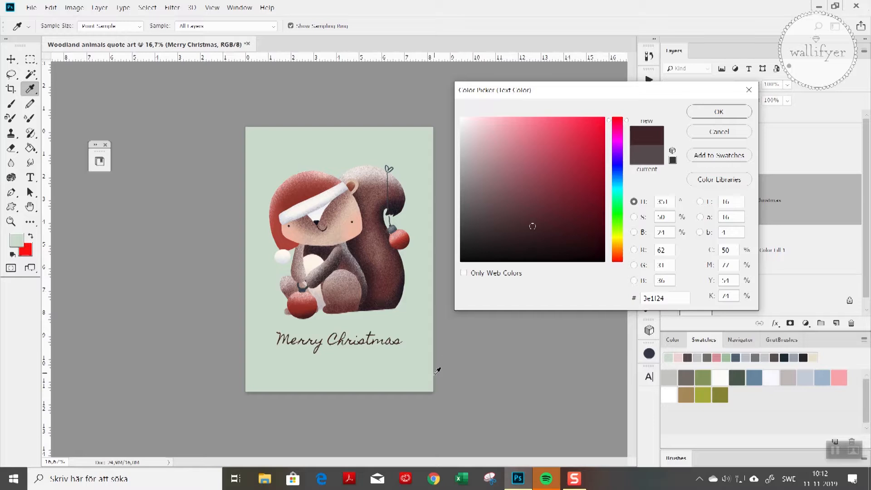
{"action": "left_click", "coordinate": [375, 283]}
{"action": "mouse_move", "coordinate": [375, 284]}
{"action": "left_mouse_down"}
{"action": "mouse_move", "coordinate": [379, 302]}
{"action": "mouse_move", "coordinate": [394, 279]}
{"action": "left_mouse_up"}
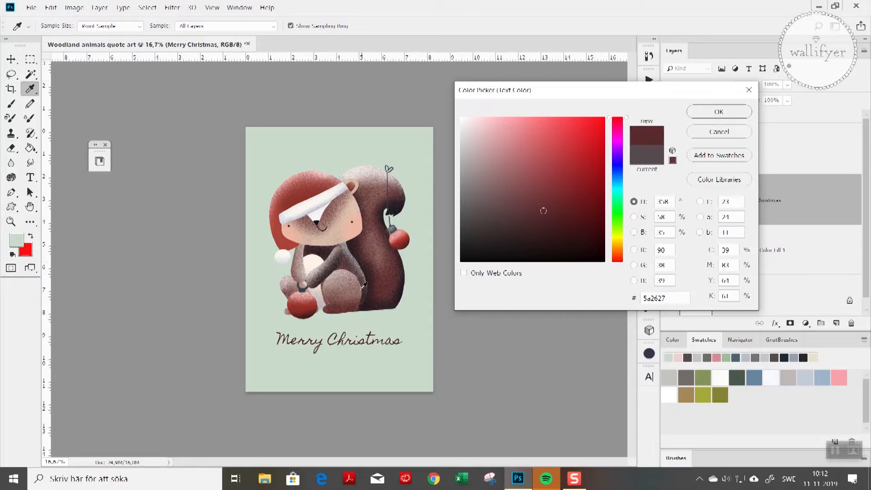
{"action": "left_click", "coordinate": [371, 299]}
{"action": "left_click", "coordinate": [372, 299]}
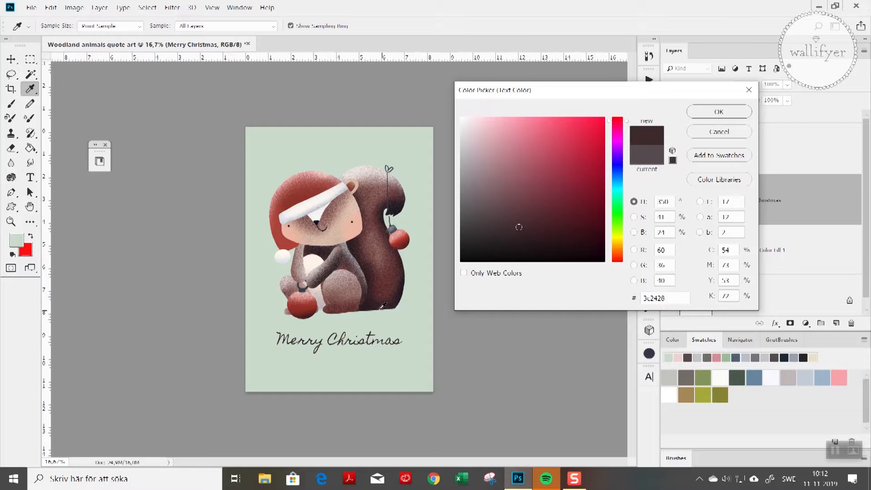
{"action": "left_click", "coordinate": [374, 303]}
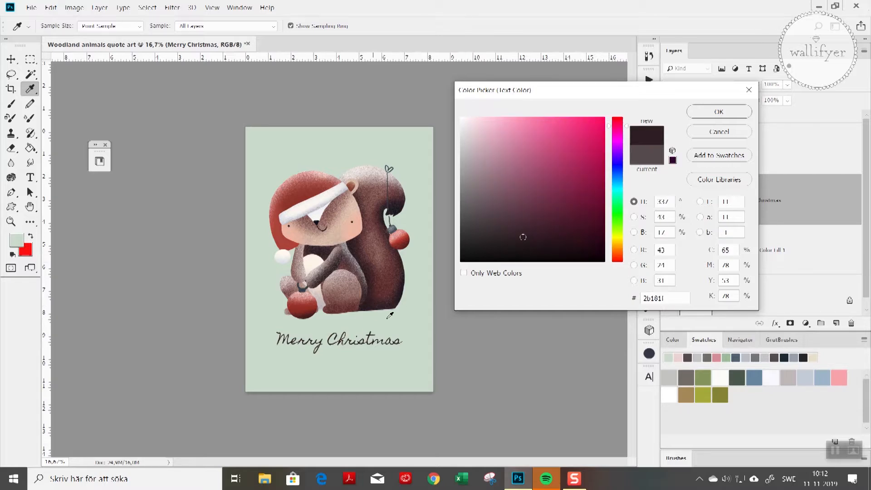
{"action": "left_click", "coordinate": [710, 113]}
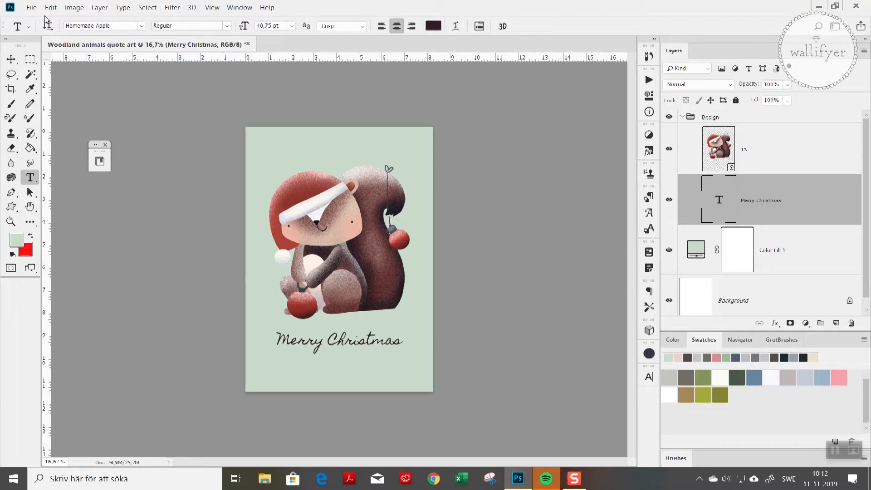
Save the document as "Woodland animals quote art.psd" in the Hämtade filer folder with Maximize Compatibility on.
{"action": "left_click", "coordinate": [31, 8]}
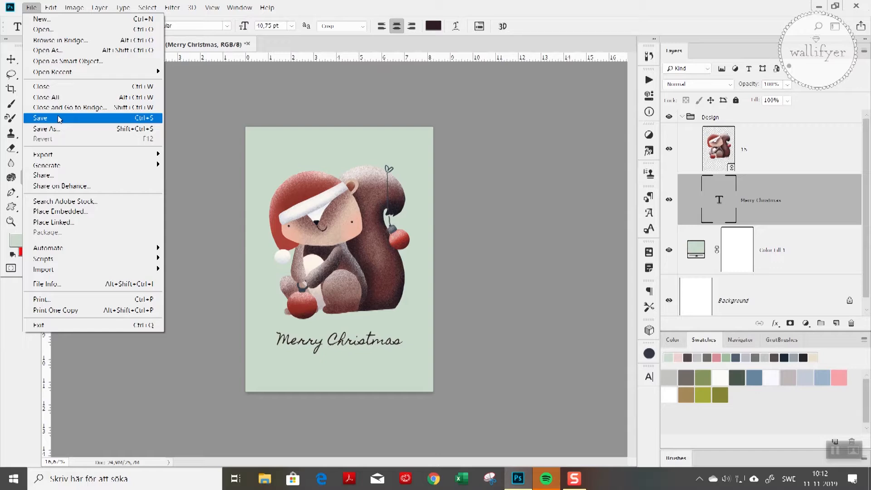
{"action": "left_click", "coordinate": [59, 130]}
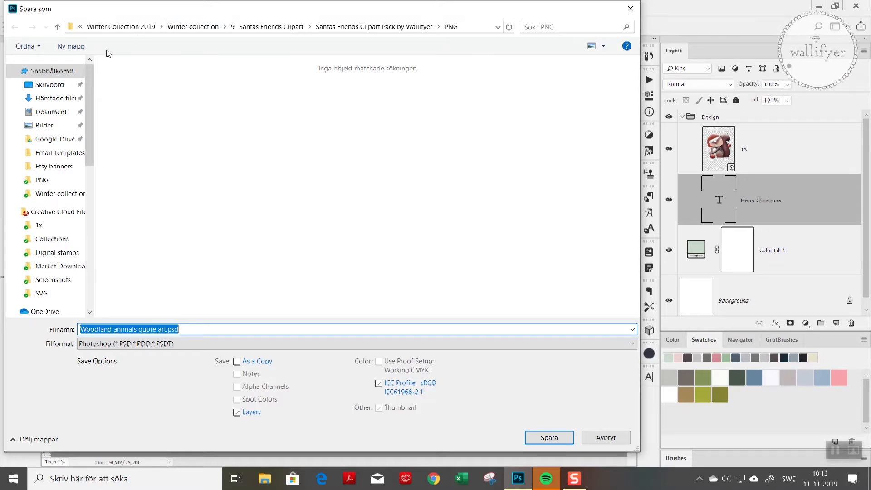
{"action": "left_click", "coordinate": [56, 99]}
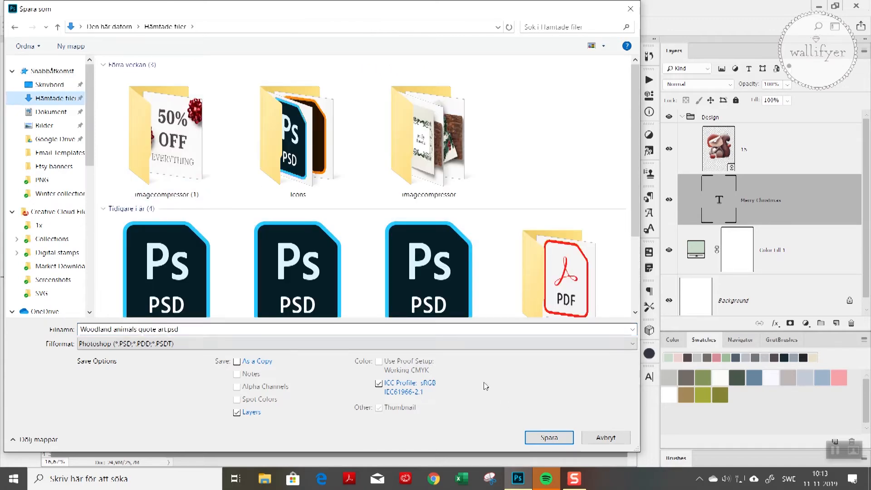
{"action": "left_click", "coordinate": [549, 438]}
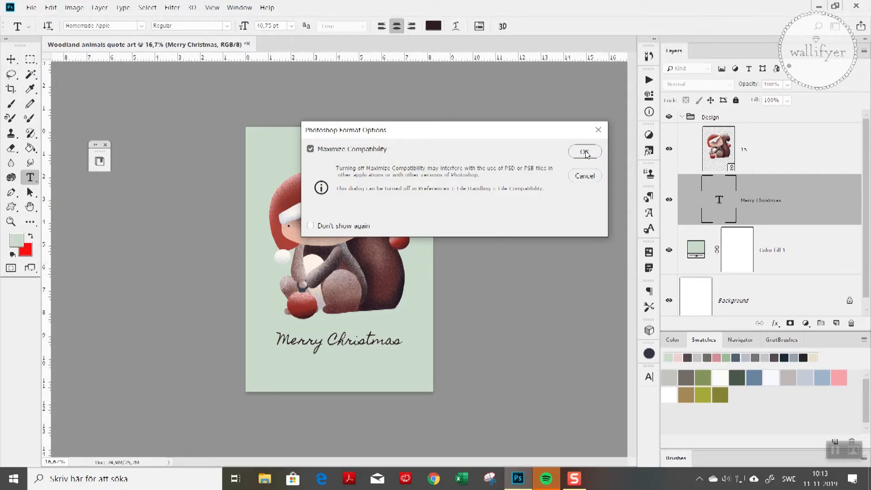
{"action": "left_click", "coordinate": [585, 152]}
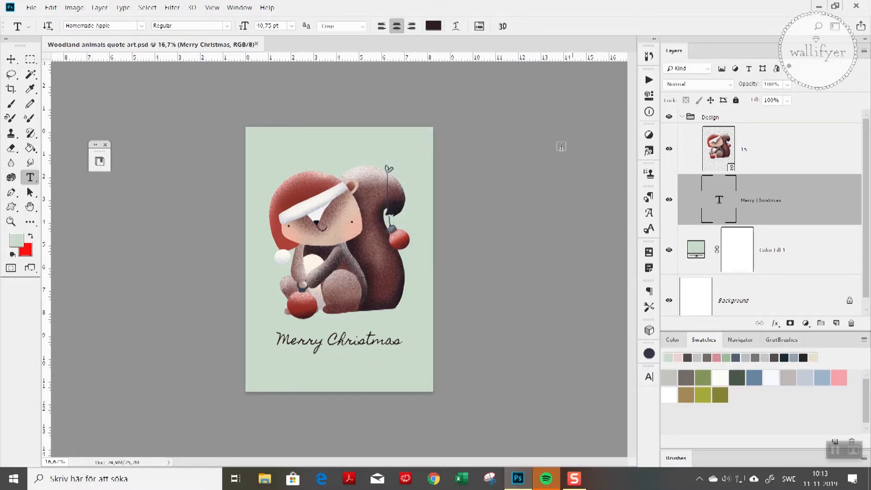
Export the artwork in JPG format as "Woodland animals quote art.jpg" to the Hämtade filer folder.
{"action": "left_click", "coordinate": [31, 7]}
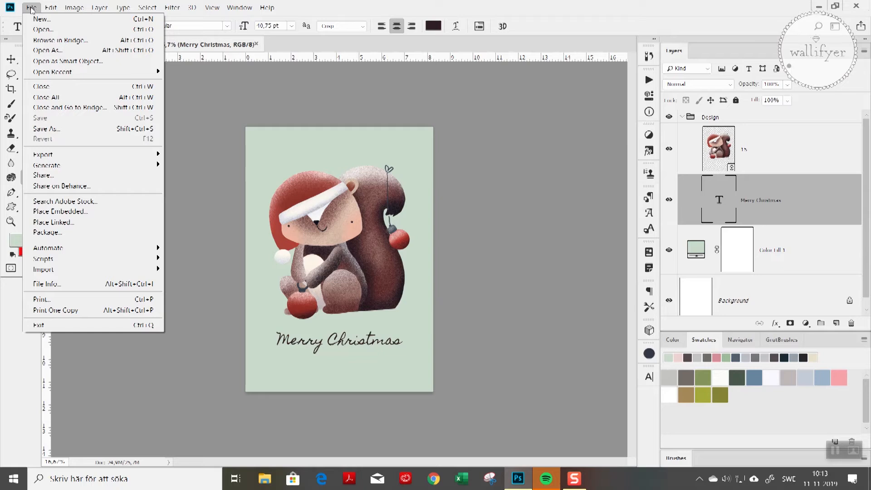
{"action": "mouse_move", "coordinate": [62, 156]}
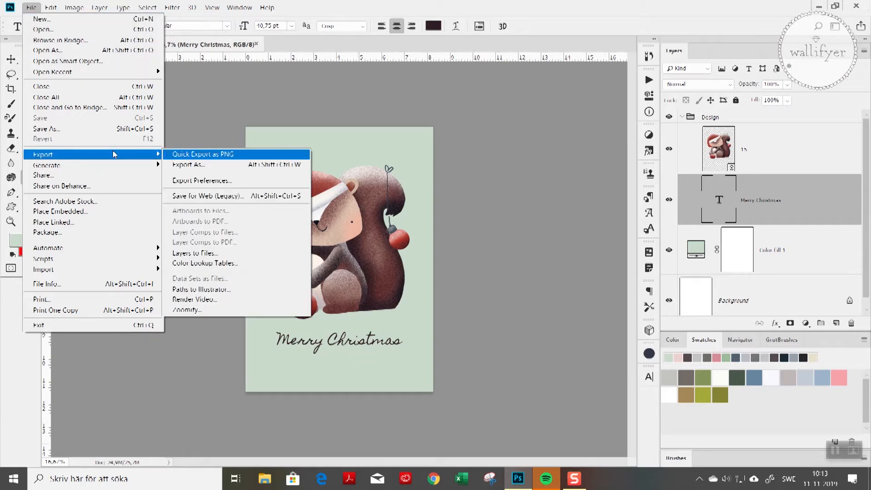
{"action": "mouse_move", "coordinate": [114, 154]}
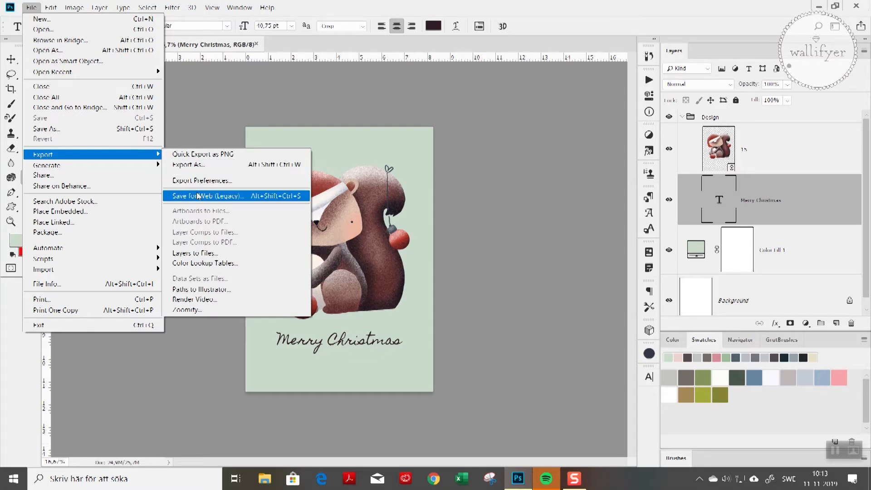
{"action": "left_click", "coordinate": [205, 166]}
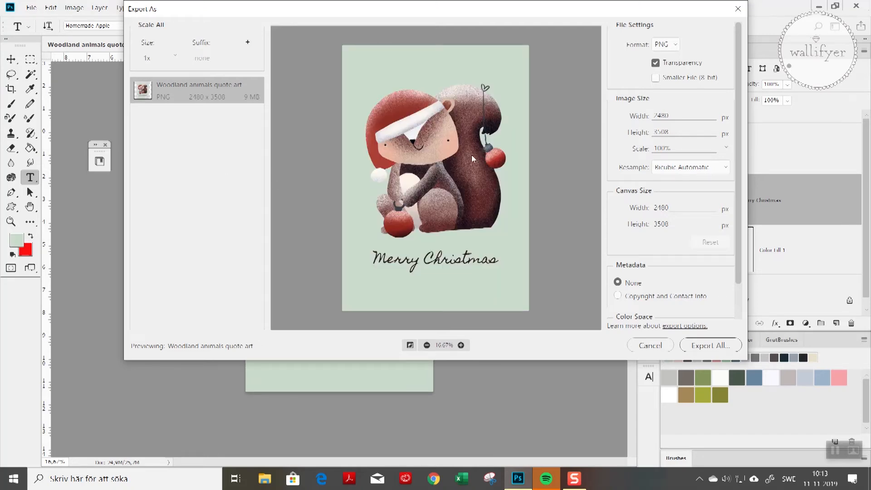
{"action": "left_click", "coordinate": [675, 45]}
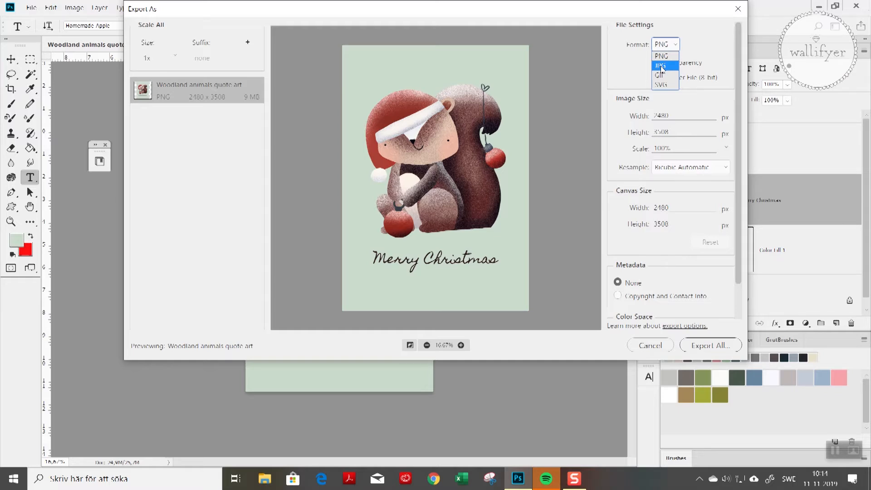
{"action": "left_click", "coordinate": [662, 66]}
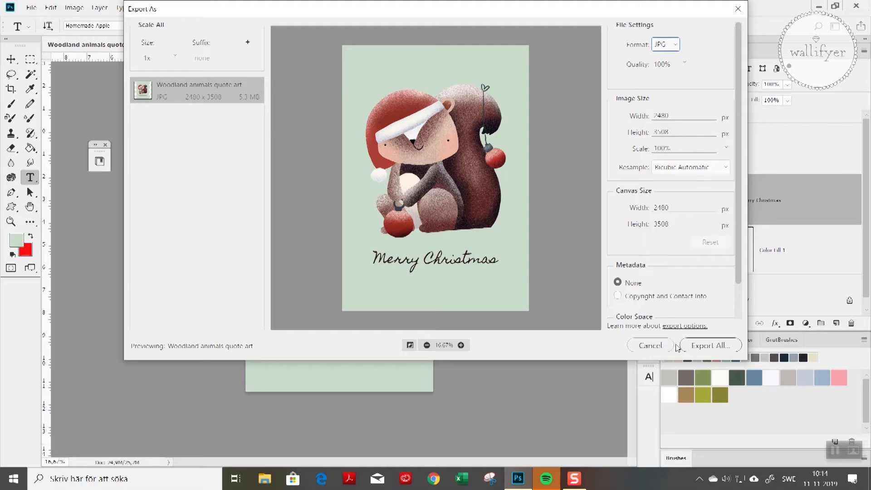
{"action": "left_click", "coordinate": [701, 349]}
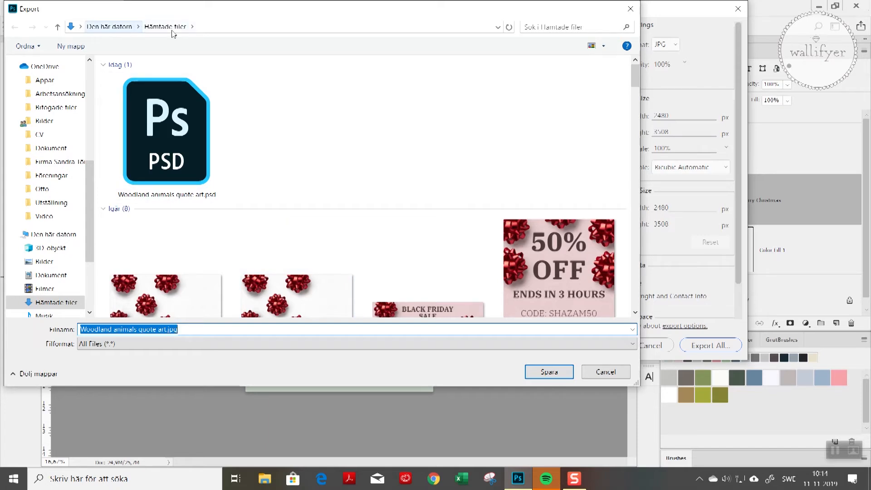
{"action": "left_click", "coordinate": [547, 372]}
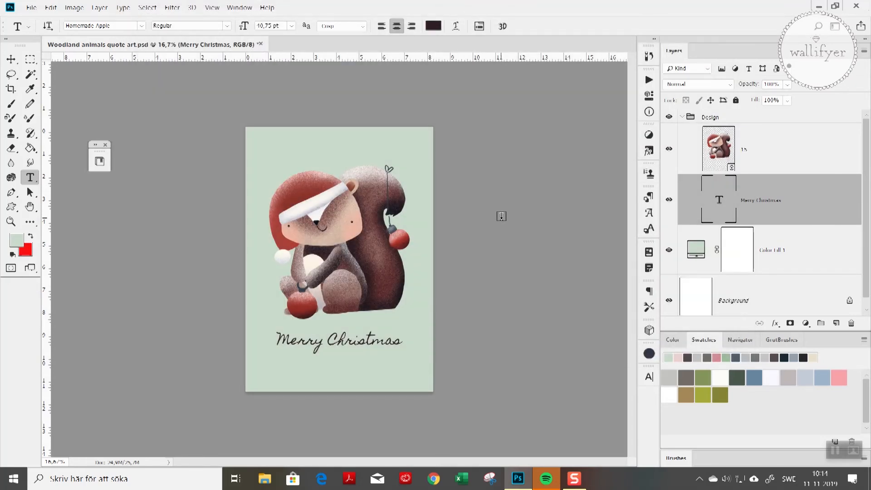